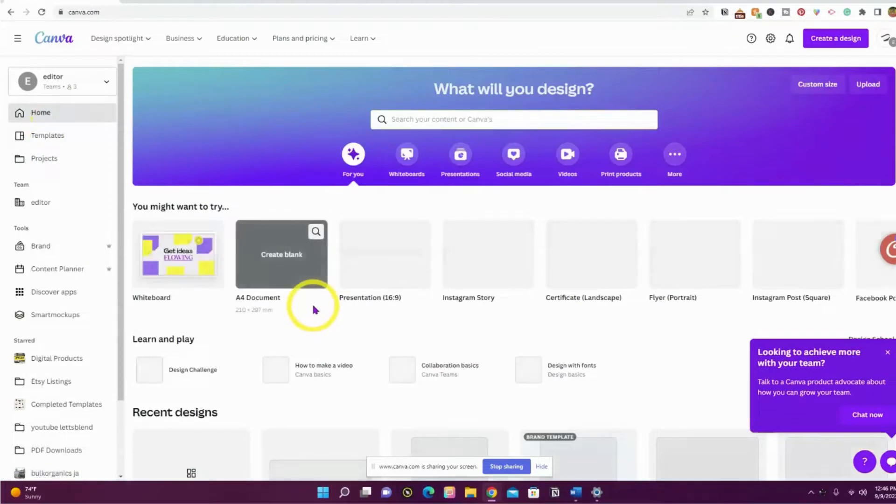
Scroll to Recent designs and open 'Copy of Template for Product Labels 8oz'.
scroll(300, 340, down, 4)
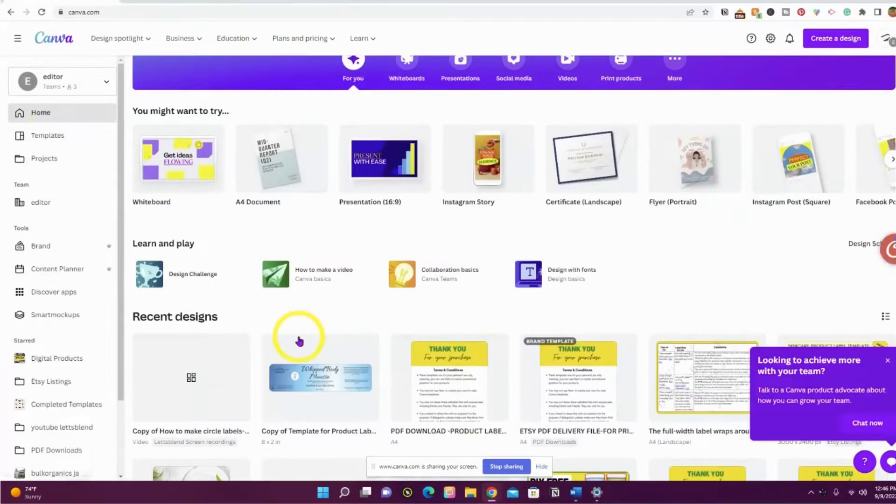
scroll(329, 304, down, 2)
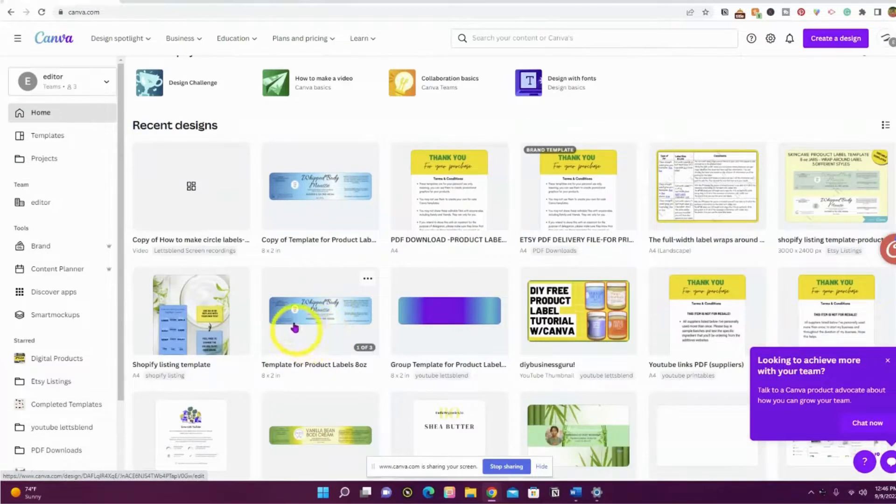
click(330, 214)
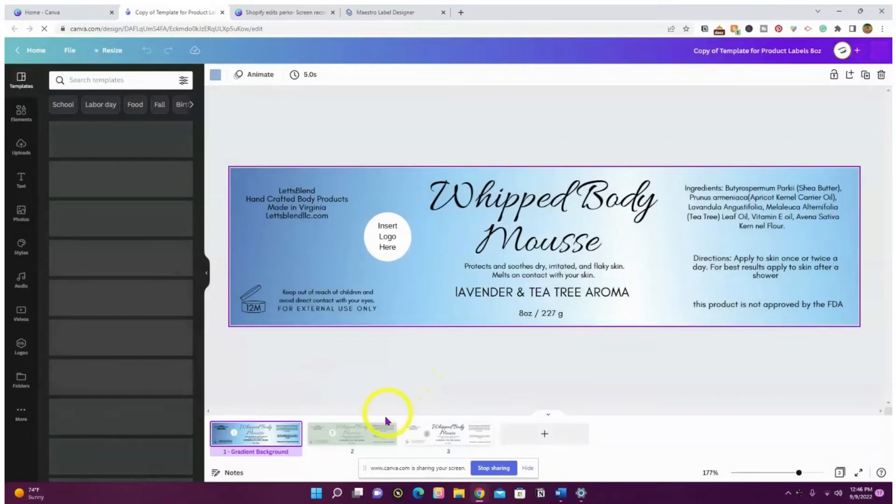
Switch among the page 1 blue gradient, page 2 green and page 3 white label versions.
click(371, 426)
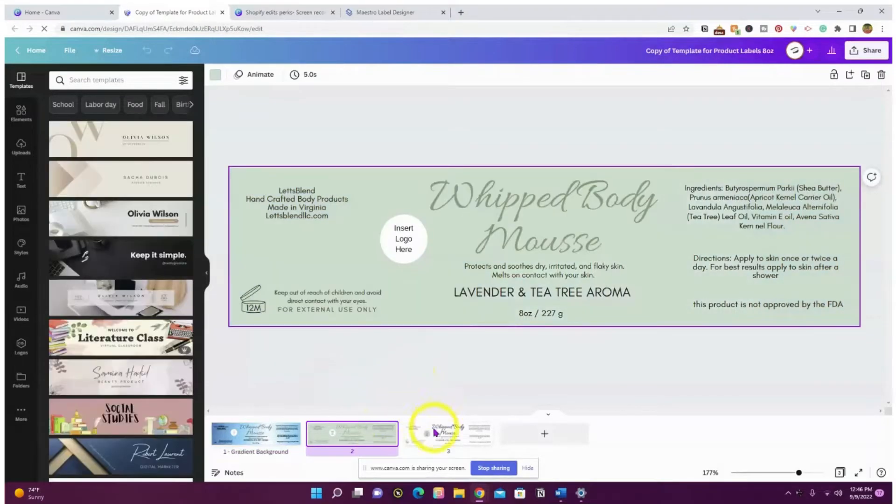
click(434, 432)
click(337, 440)
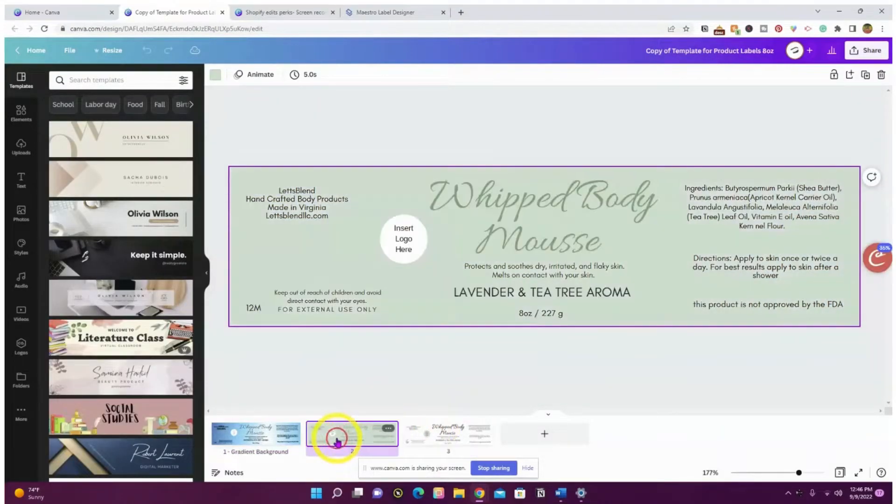
click(464, 434)
click(350, 433)
click(269, 434)
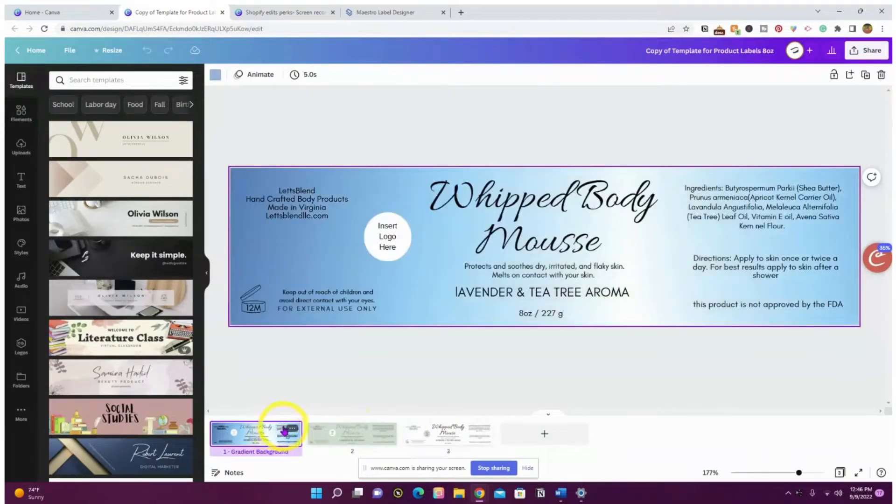
click(458, 432)
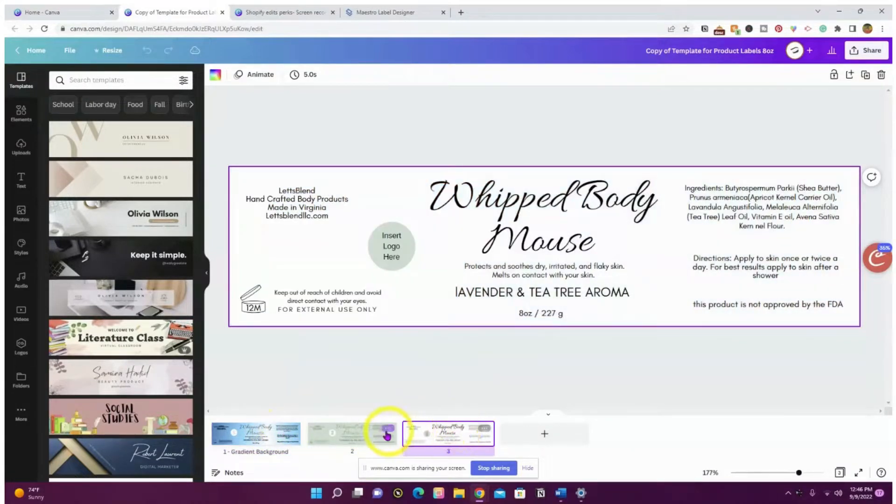
click(355, 436)
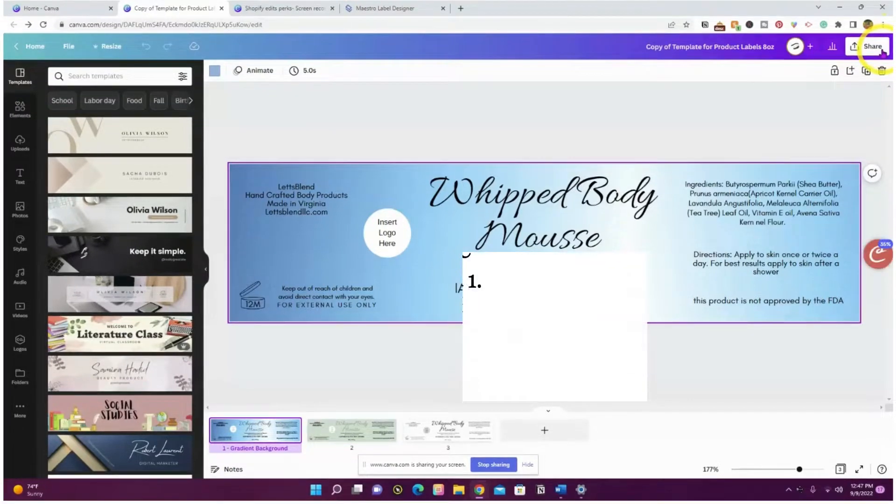
Set the download file type to PDF Print with crop marks and bleed.
click(882, 53)
click(843, 269)
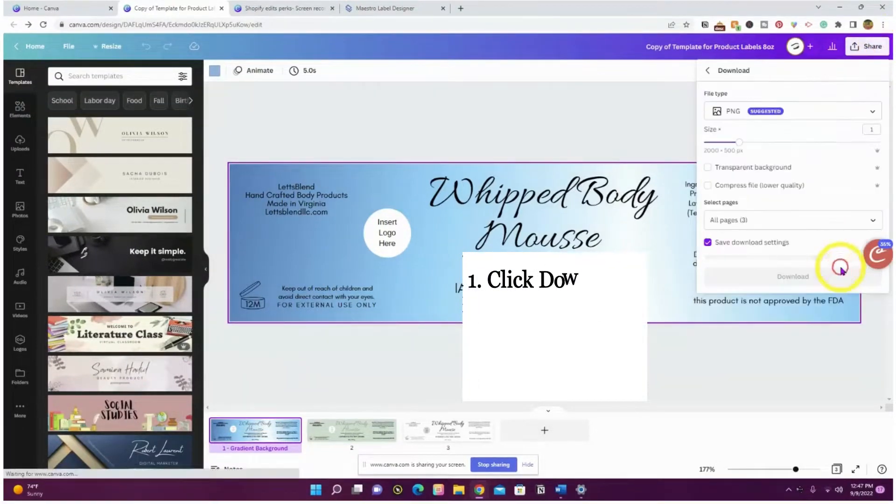
click(758, 118)
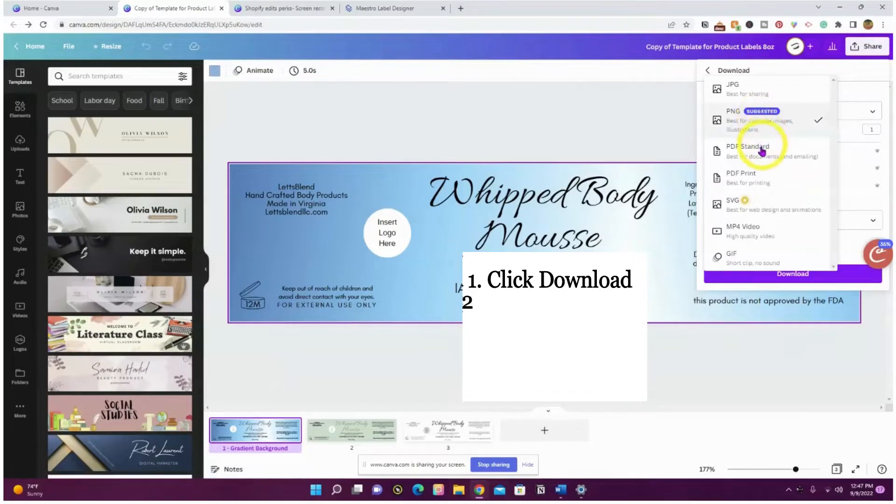
click(756, 172)
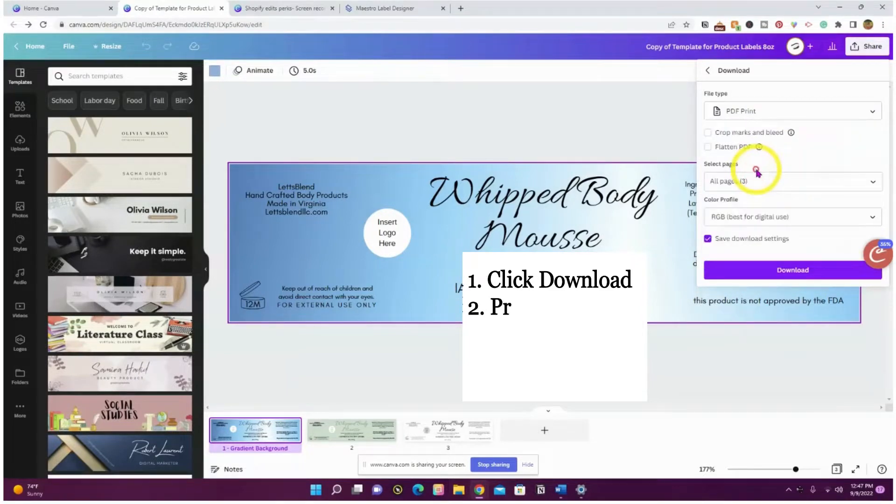
click(708, 134)
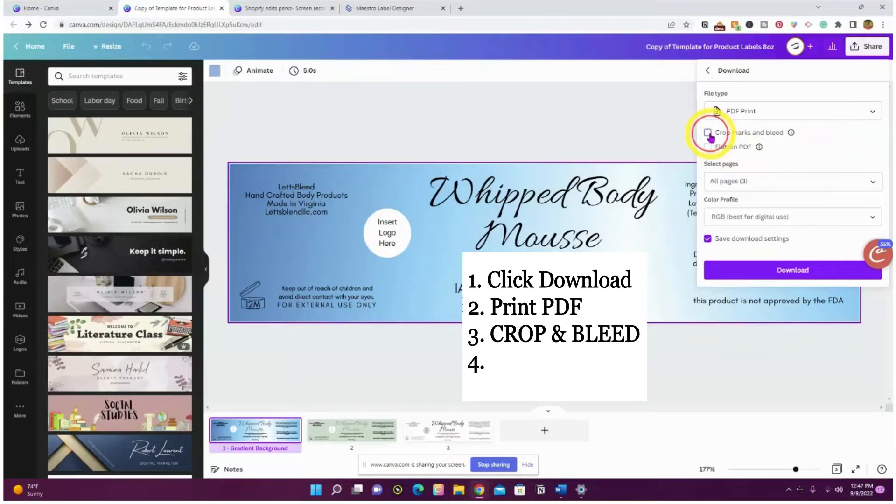
click(708, 133)
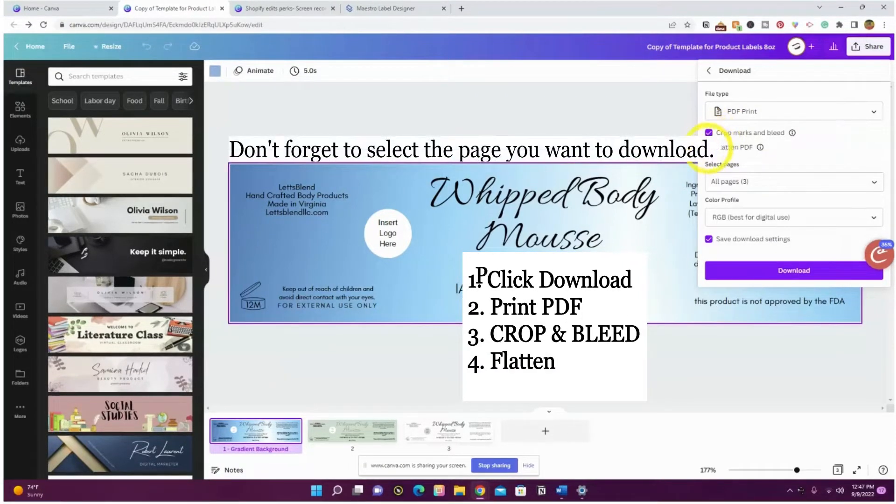
Limit the export to page 3 only and download the PDF.
click(774, 183)
scroll(847, 221, down, 1)
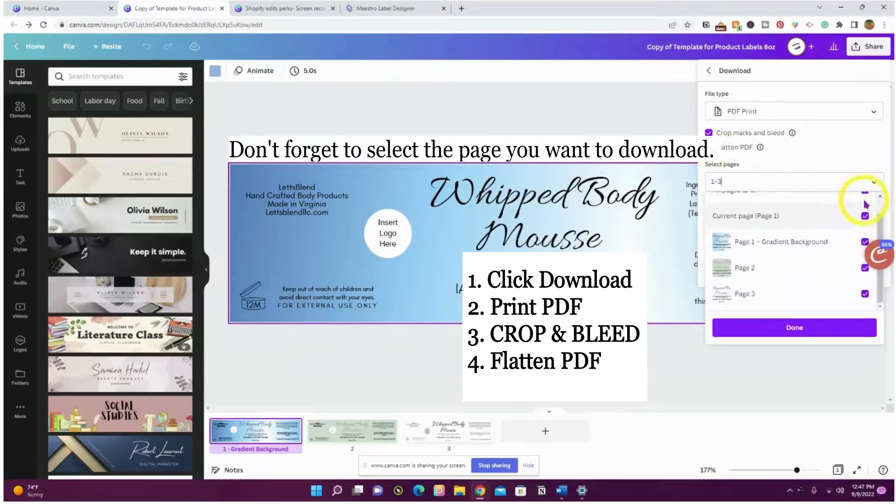
click(864, 193)
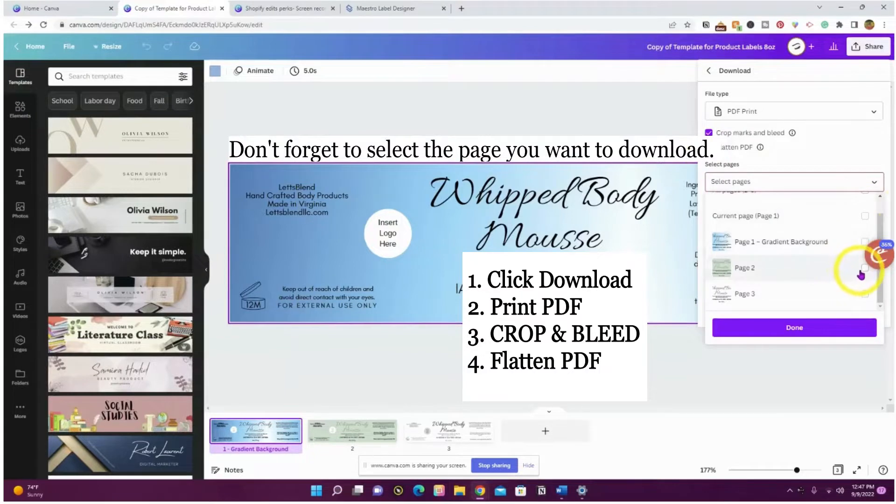
click(864, 294)
click(831, 166)
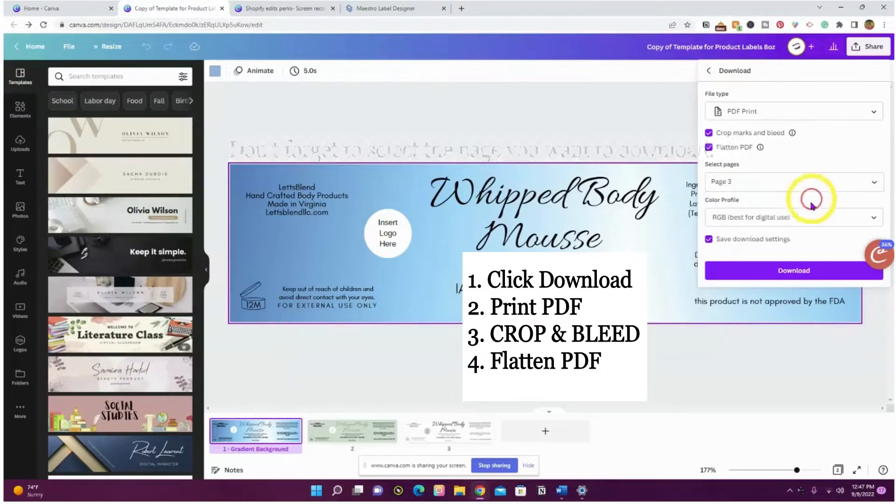
click(797, 270)
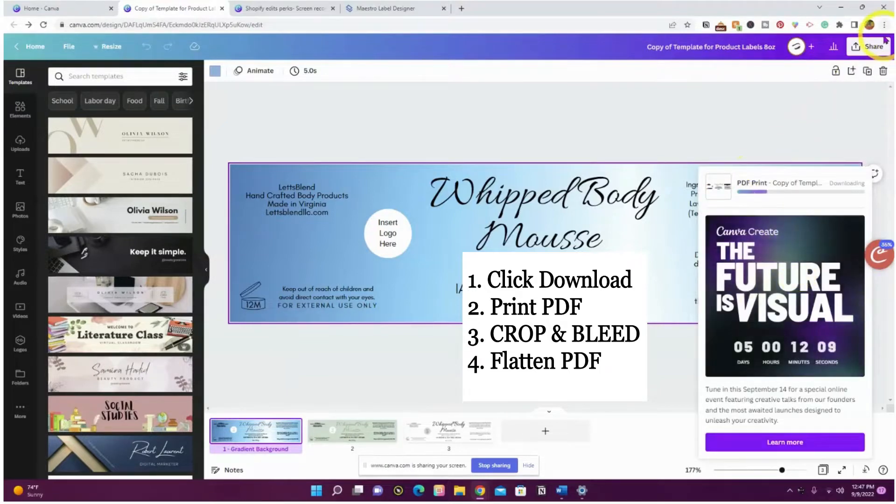
click(868, 48)
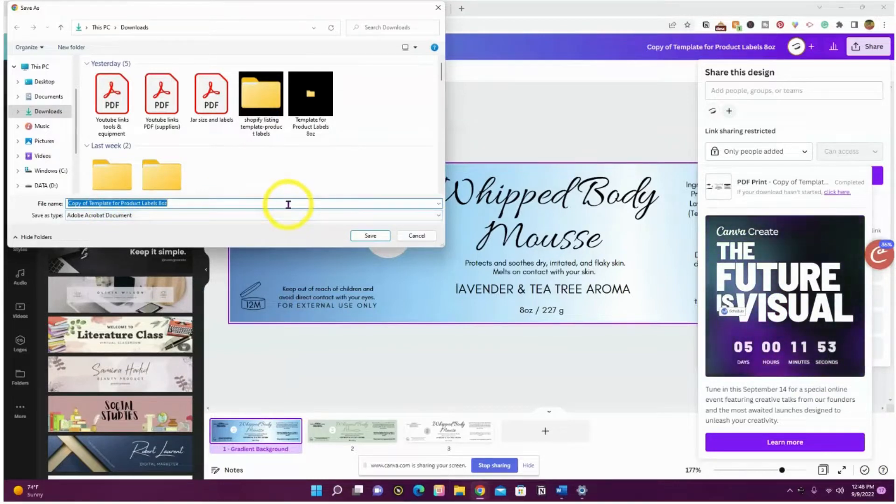
Name the file 'white label tester' and save it.
text(whi)
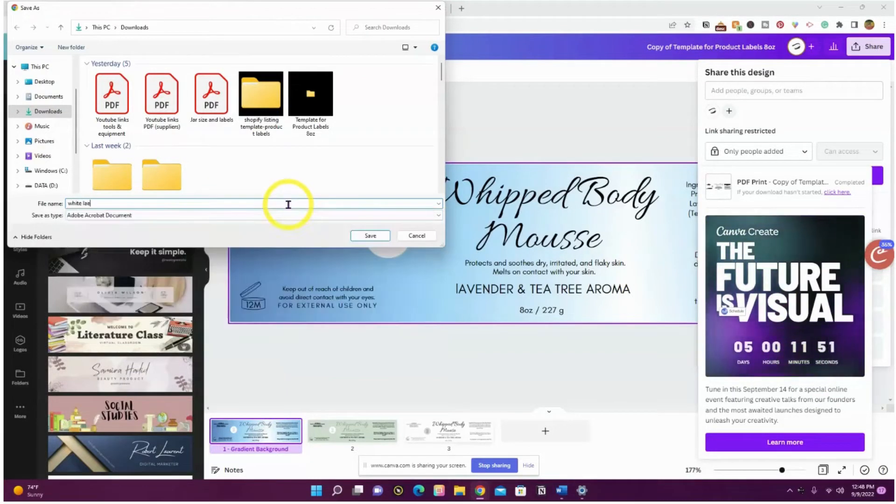
text(te label tester)
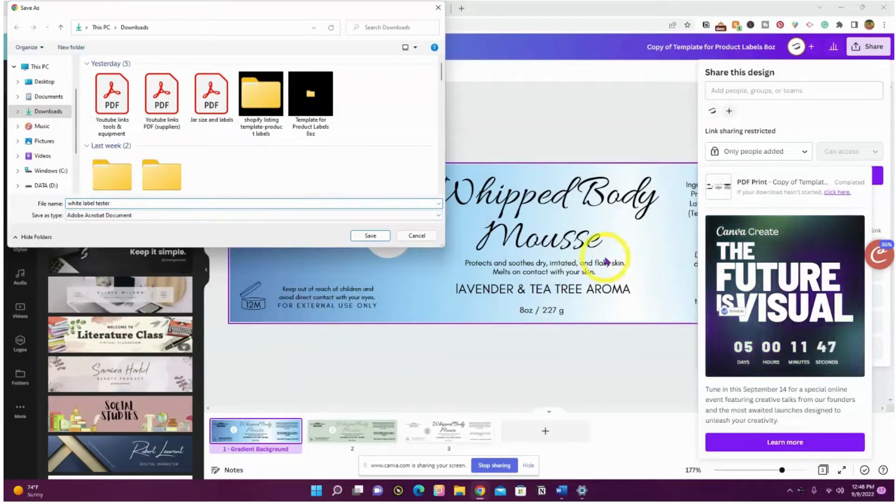
click(373, 235)
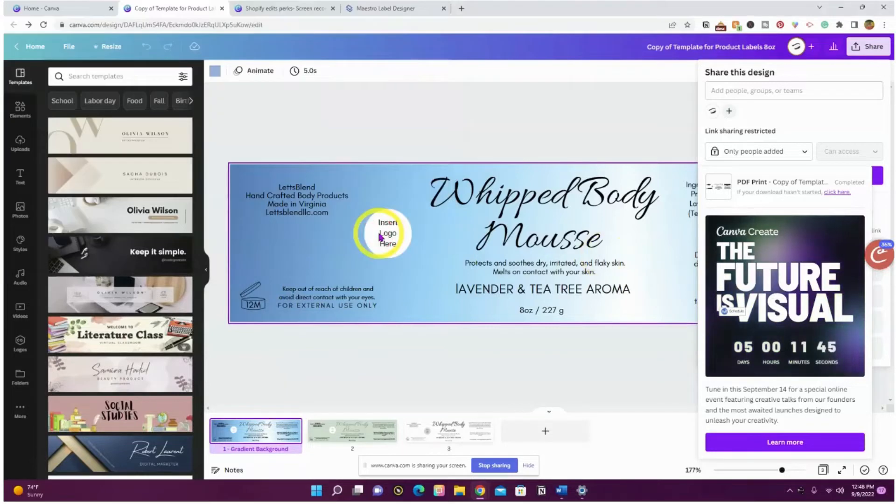
Add page 2 to the page 3 selection and download both pages as PDF Print.
click(867, 46)
click(867, 46)
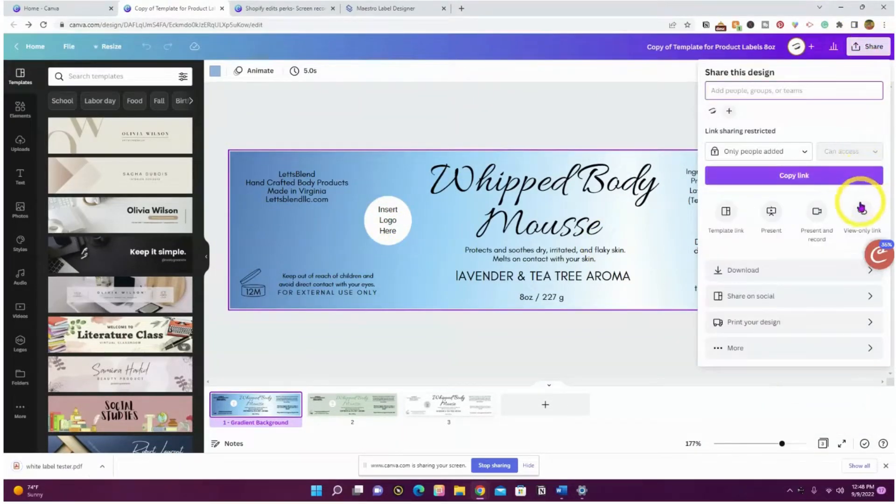
click(858, 274)
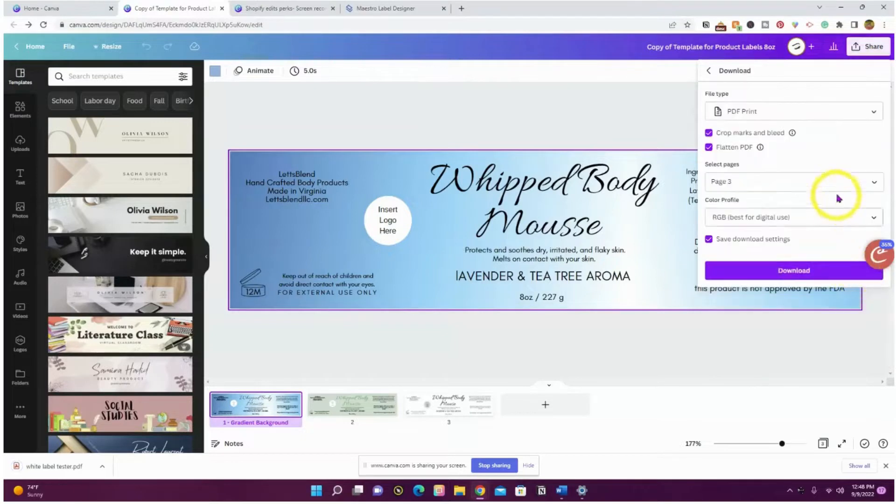
click(857, 186)
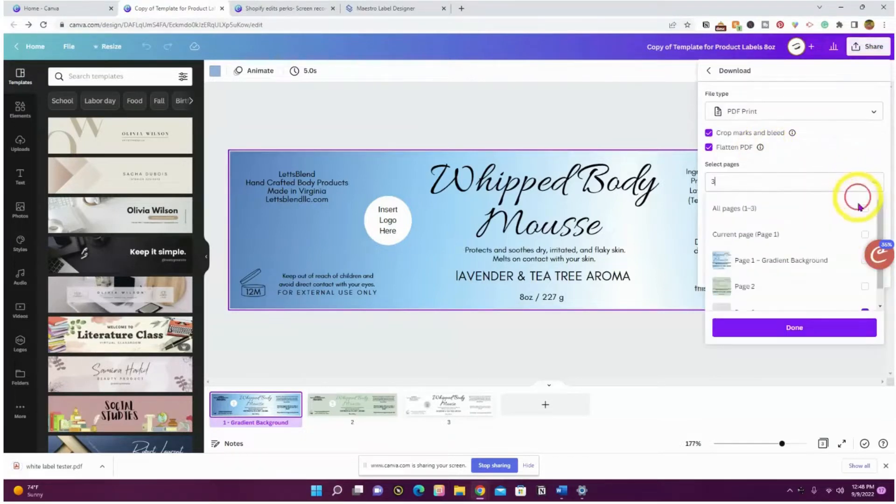
scroll(865, 285, down, 1)
click(865, 267)
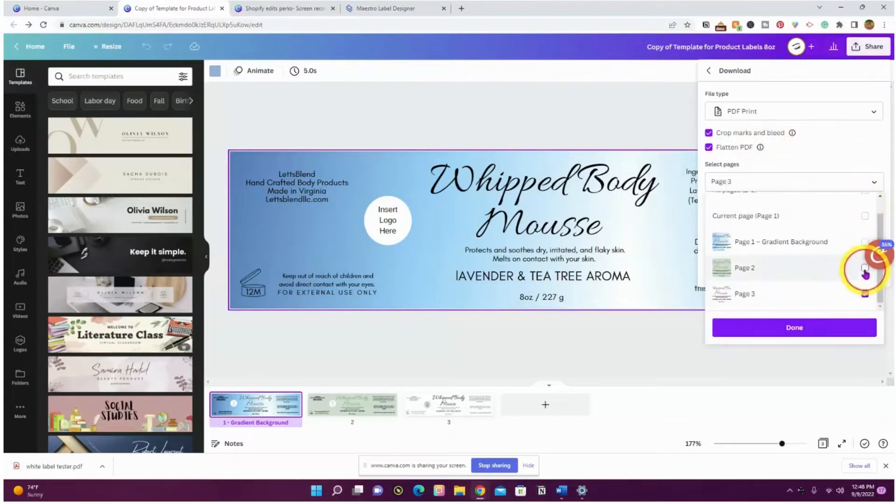
click(800, 327)
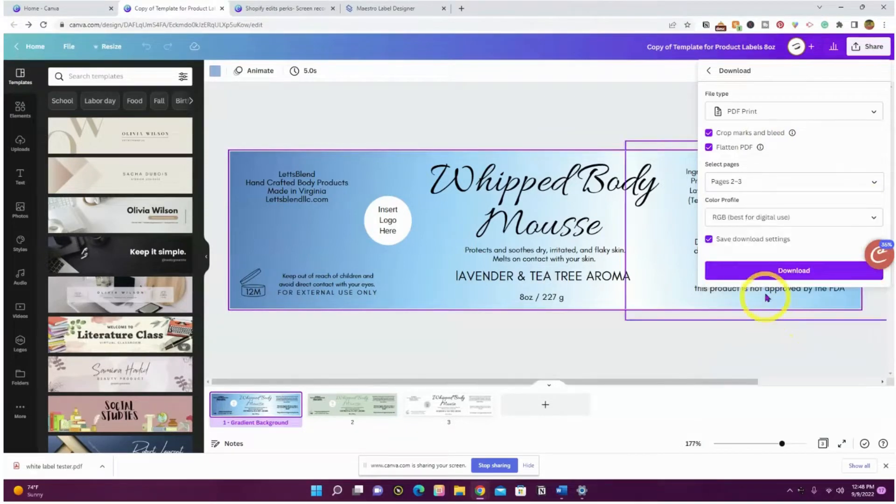
click(747, 270)
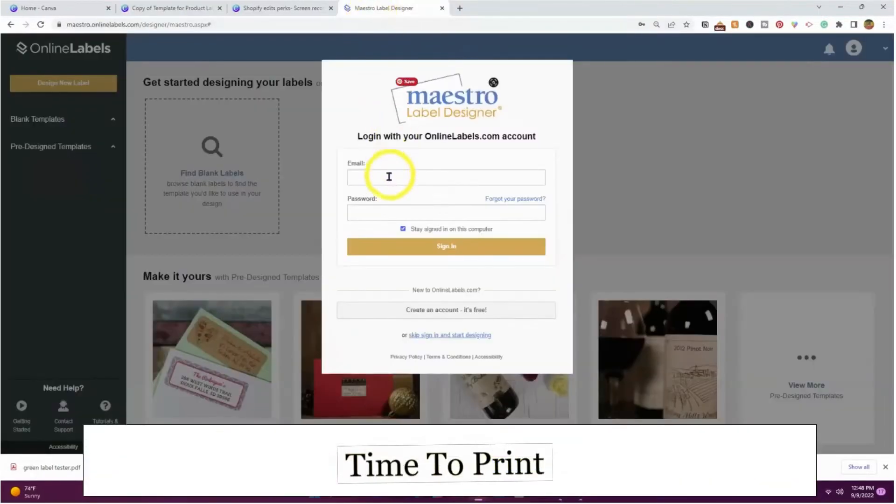
Sign in to Maestro Label Designer using the browser's saved login credentials.
click(388, 179)
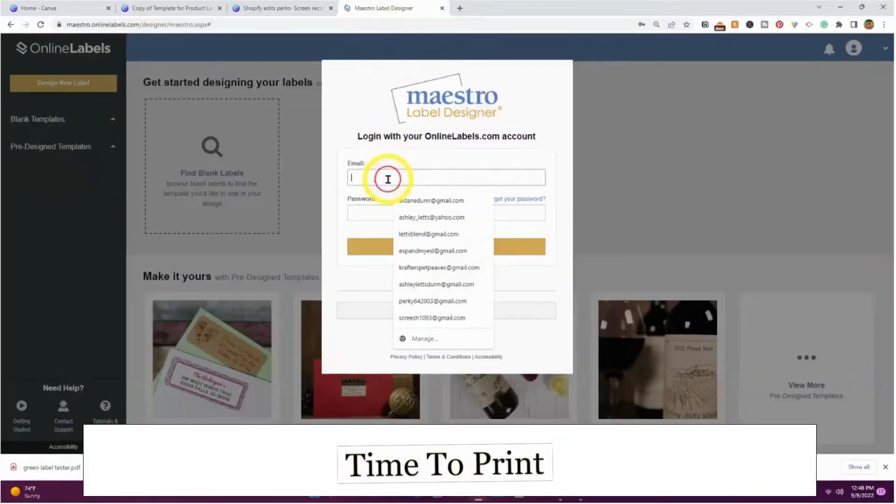
click(411, 235)
click(399, 212)
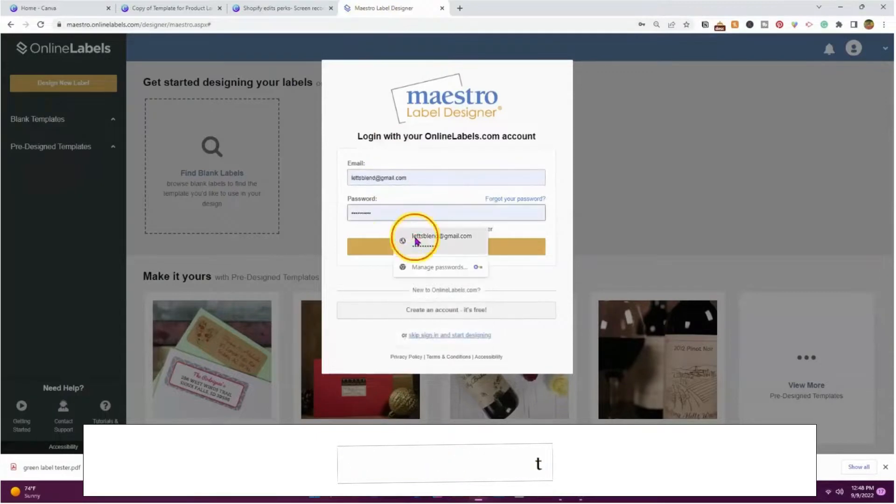
click(417, 241)
click(394, 246)
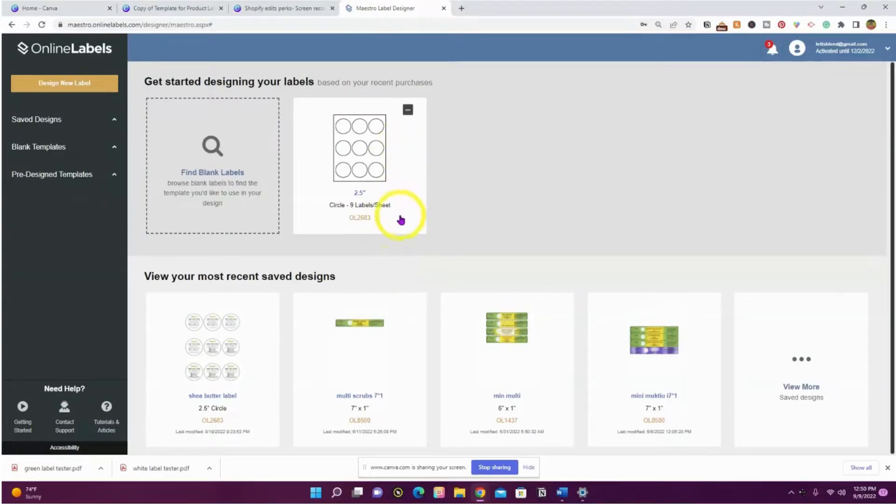
Open View More under Saved designs and scroll through the All Designs grid.
click(799, 357)
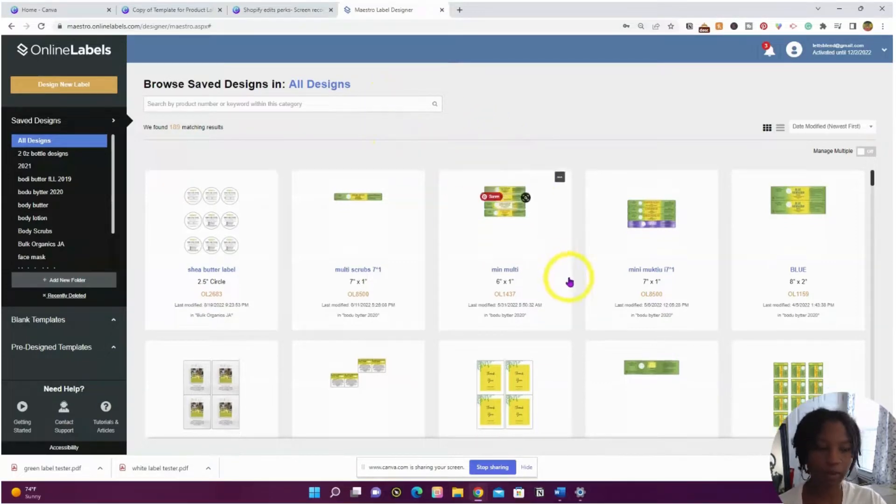
scroll(607, 291, down, 15)
scroll(609, 292, down, 10)
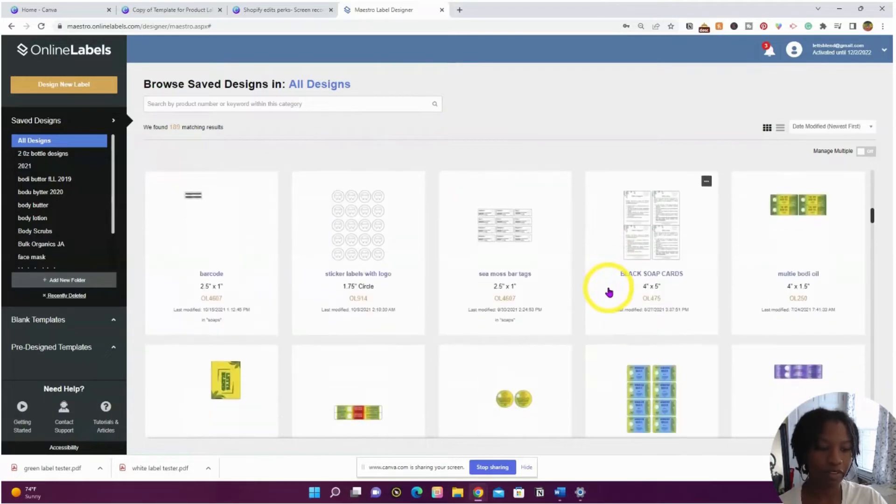
scroll(754, 312, down, 4)
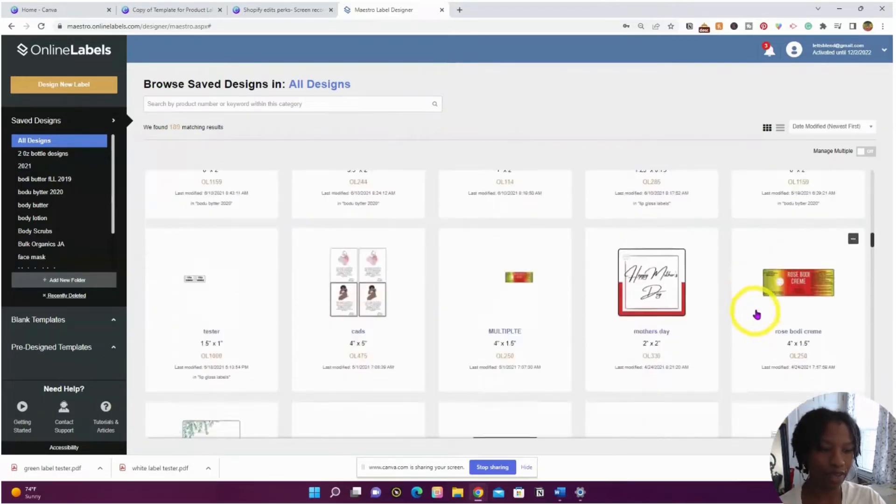
scroll(775, 310, up, 2)
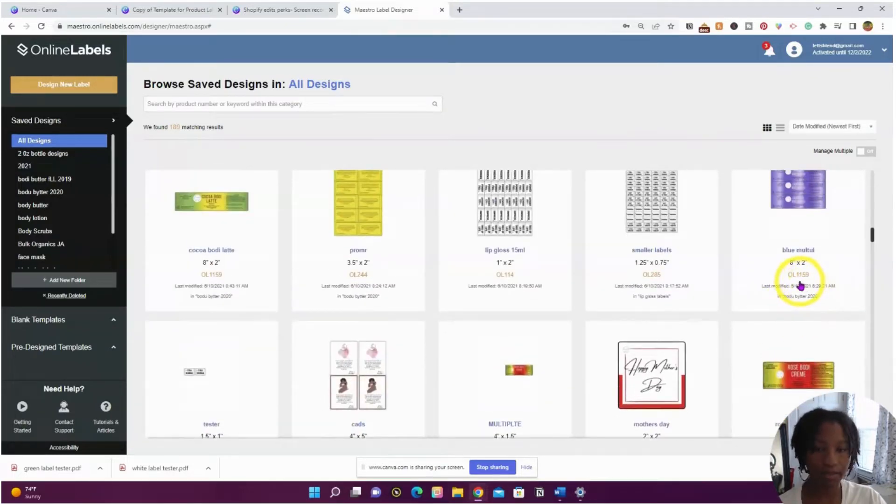
Browse blank templates with Blank to Print Yourself off and search for 'ol1159'.
click(62, 88)
click(64, 108)
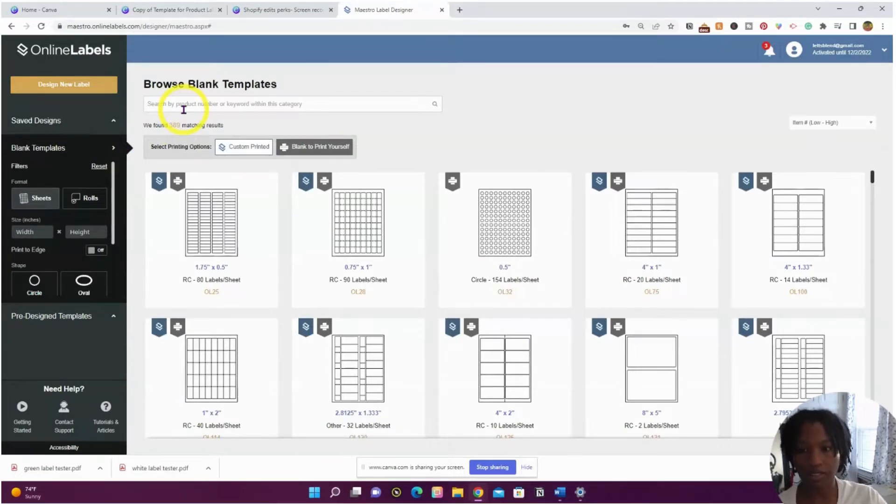
click(184, 106)
click(313, 148)
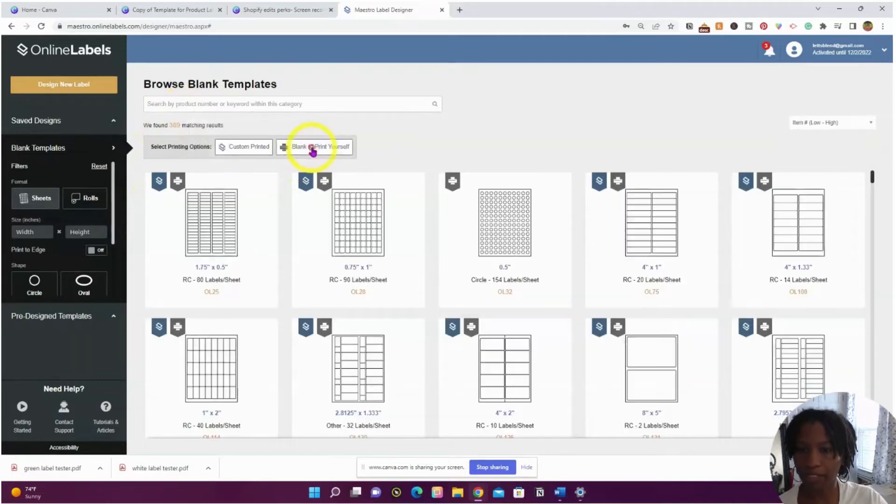
click(197, 103)
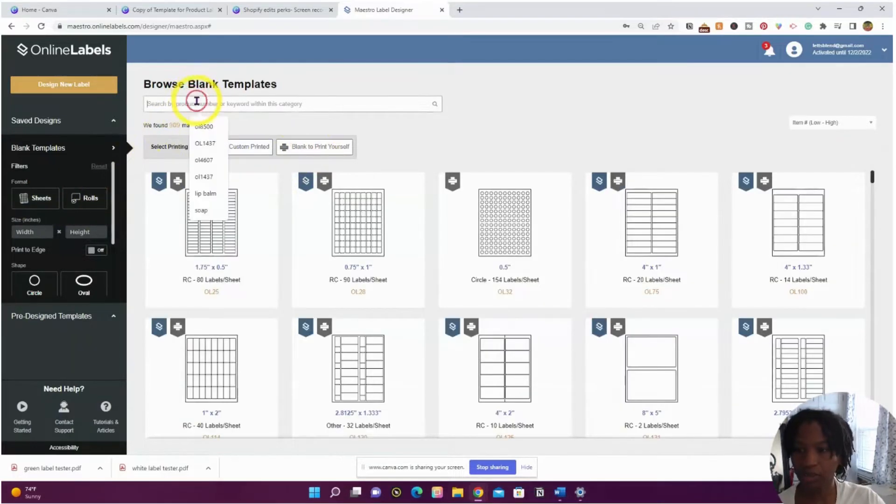
text(ol1169)
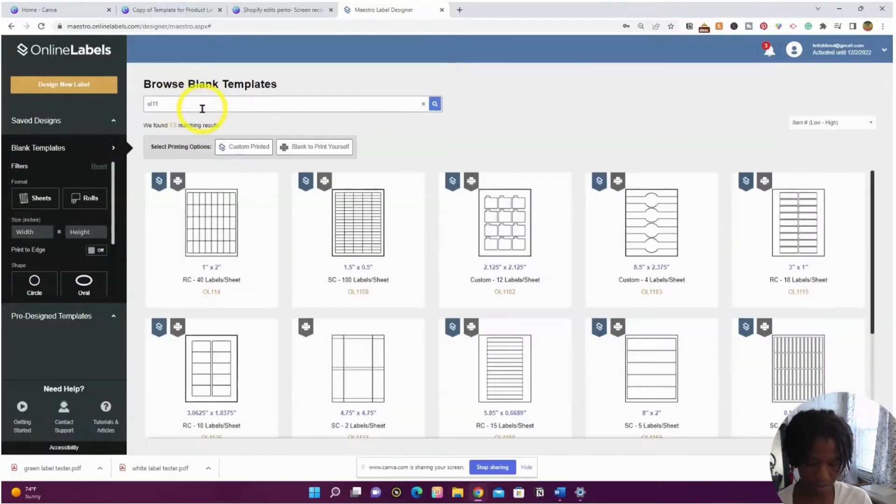
text(9)
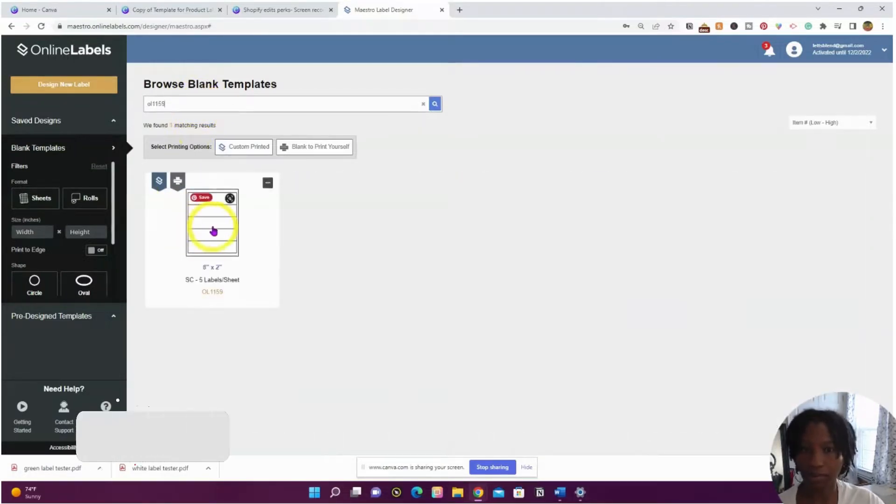
Start an OL1159 8" x 2" design and upload 'white label tester' to its images.
click(213, 231)
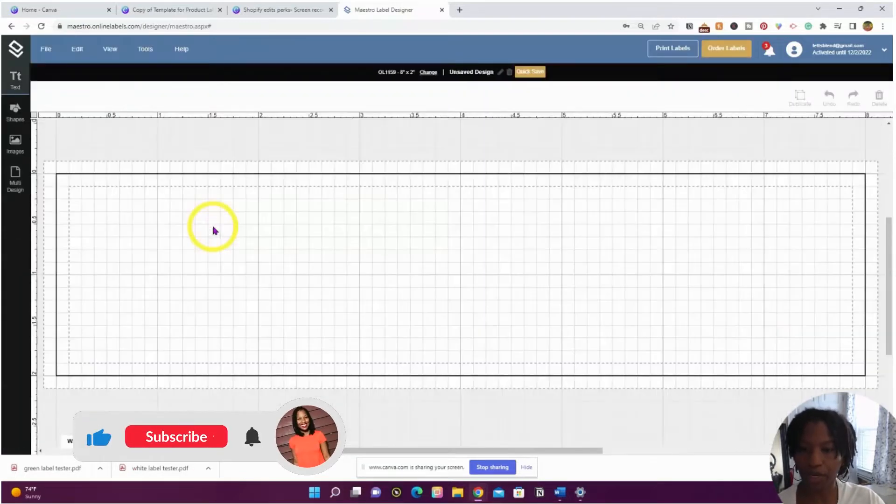
click(18, 142)
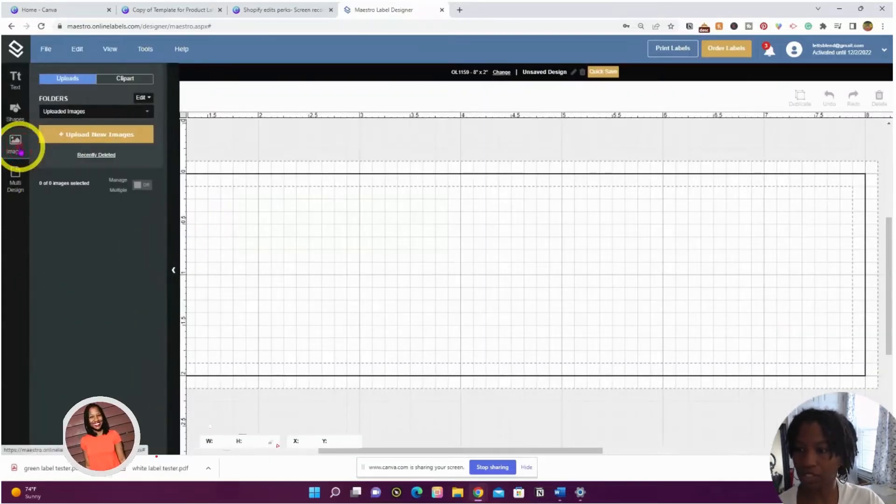
click(69, 136)
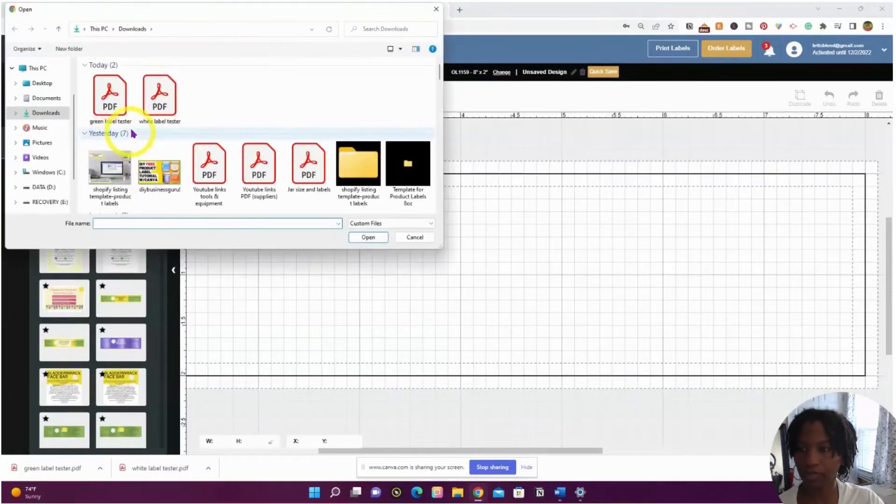
click(103, 112)
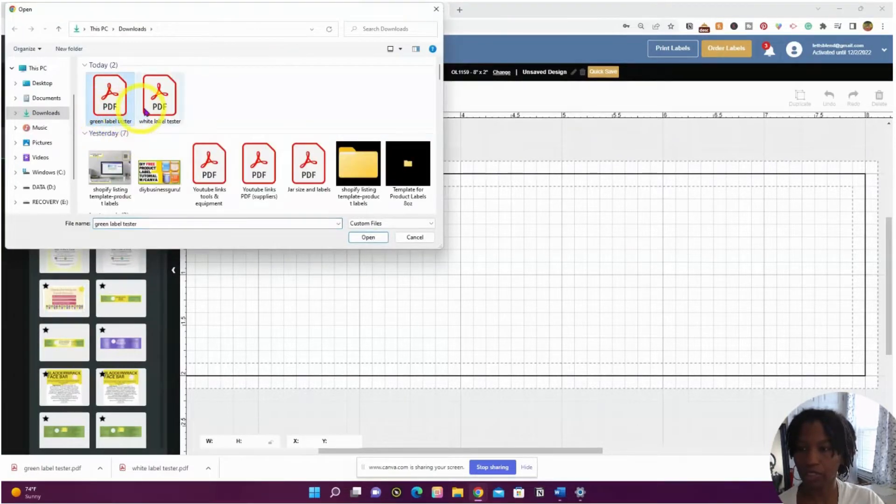
click(157, 95)
click(367, 237)
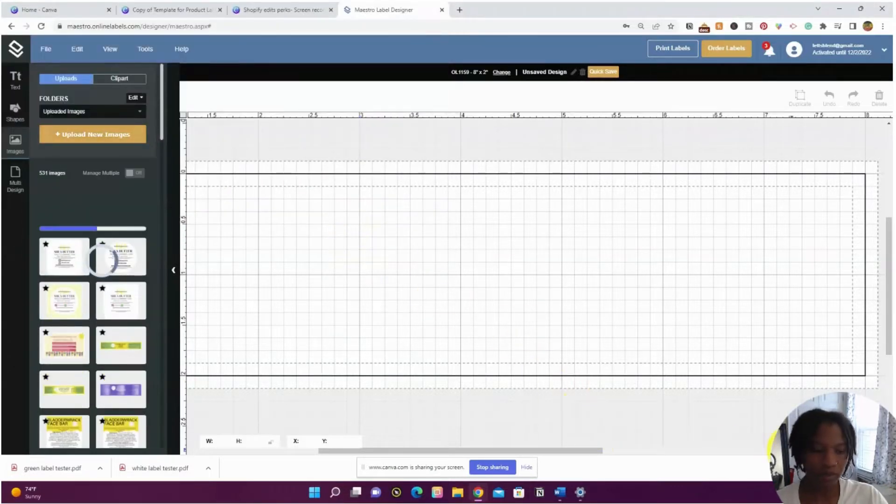
scroll(461, 274, down, 4)
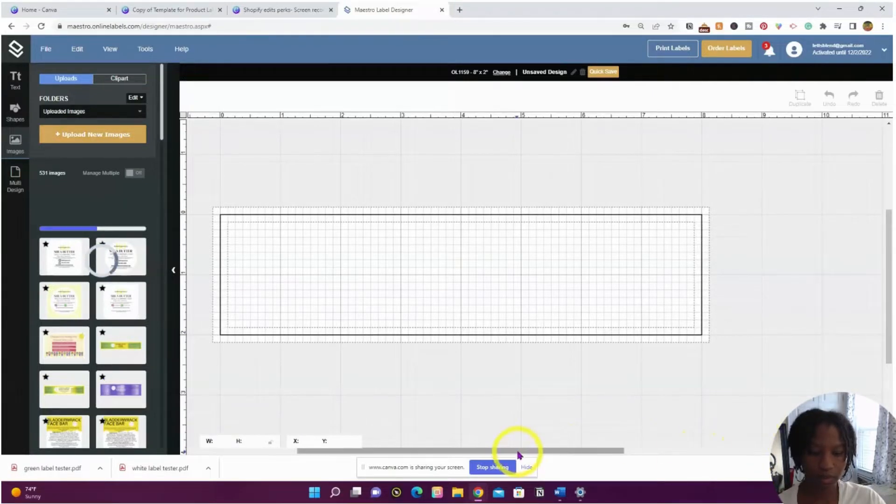
drag(516, 451, 474, 450)
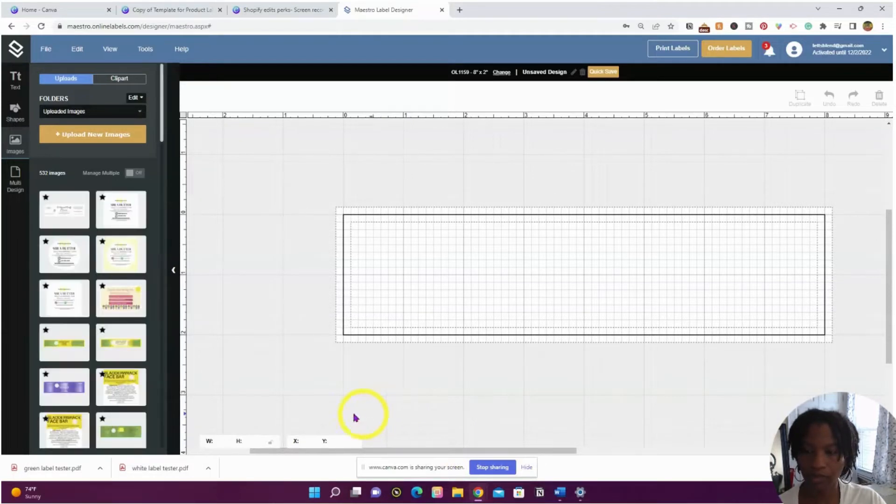
Place the white label tester image on the label and drag it inside the outline.
mouse_move(74, 225)
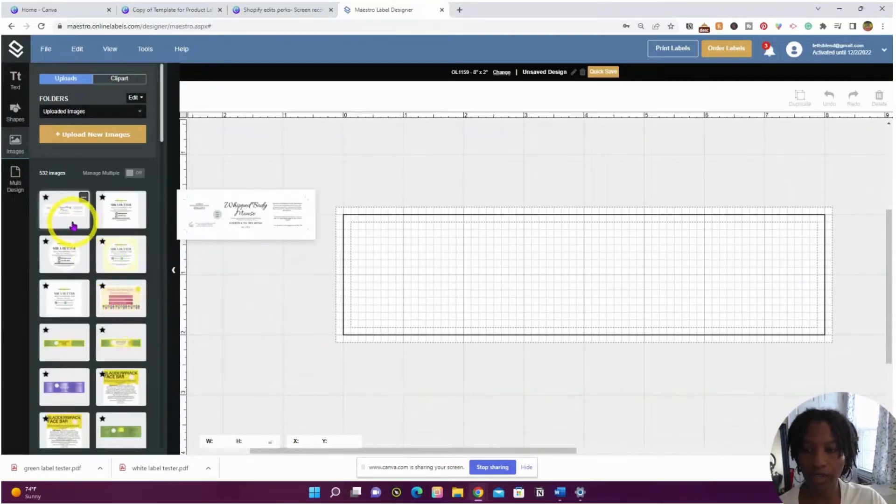
click(74, 226)
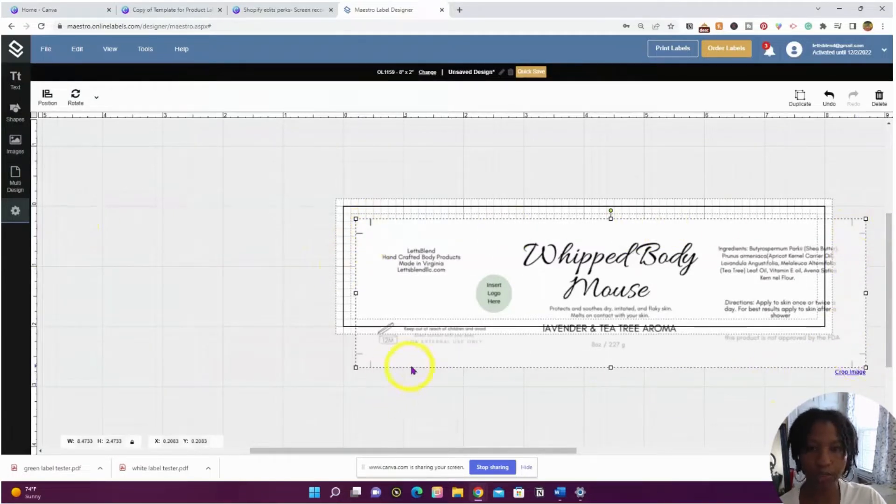
drag(506, 350, 474, 321)
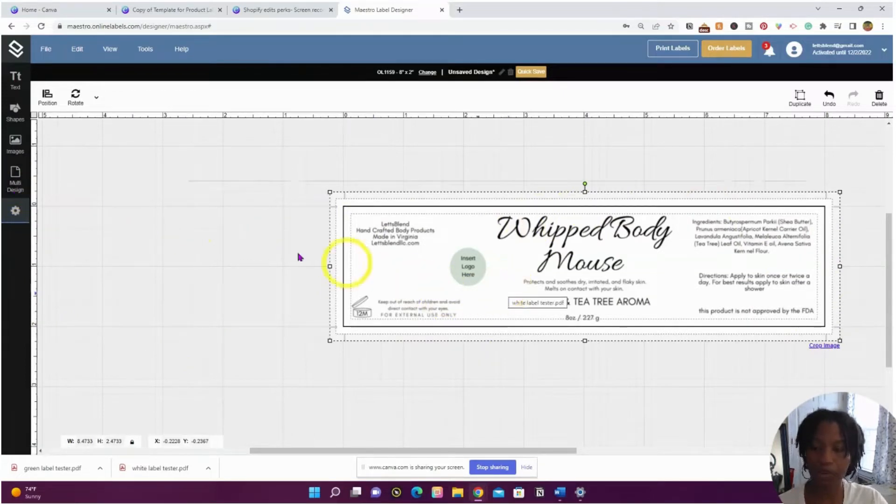
click(15, 187)
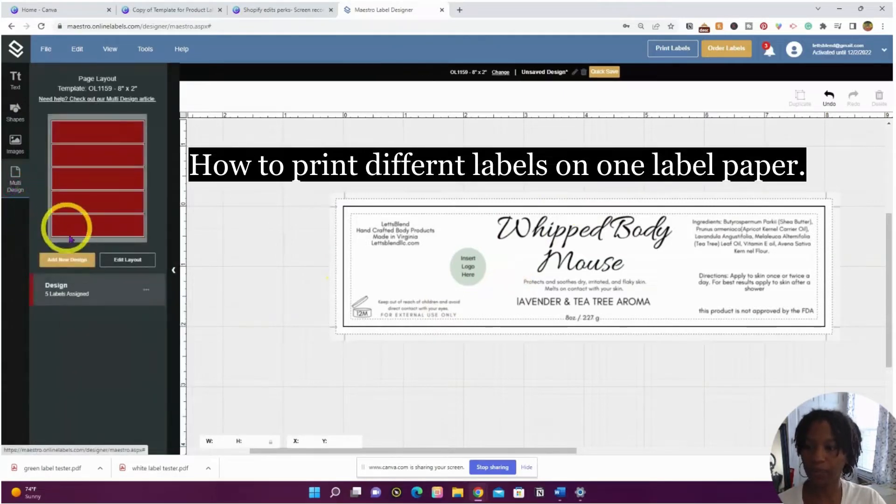
Add a new blank design, Design 2, and update the sheet layout.
click(73, 261)
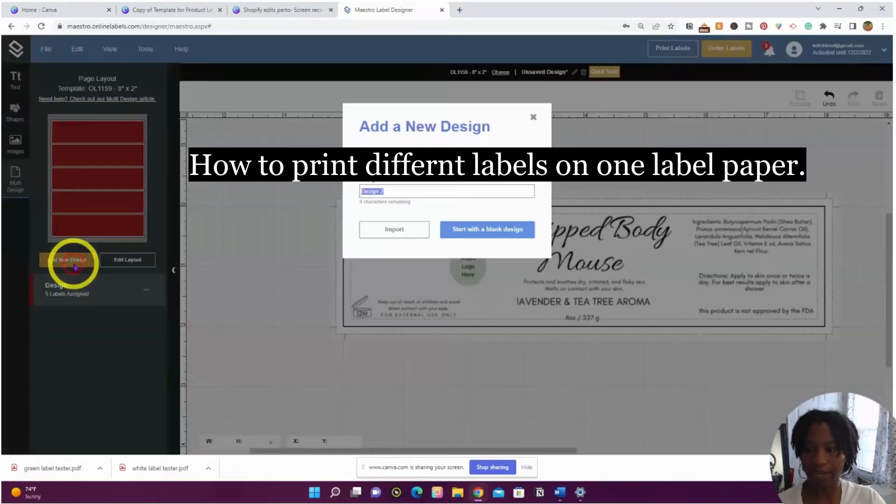
click(467, 233)
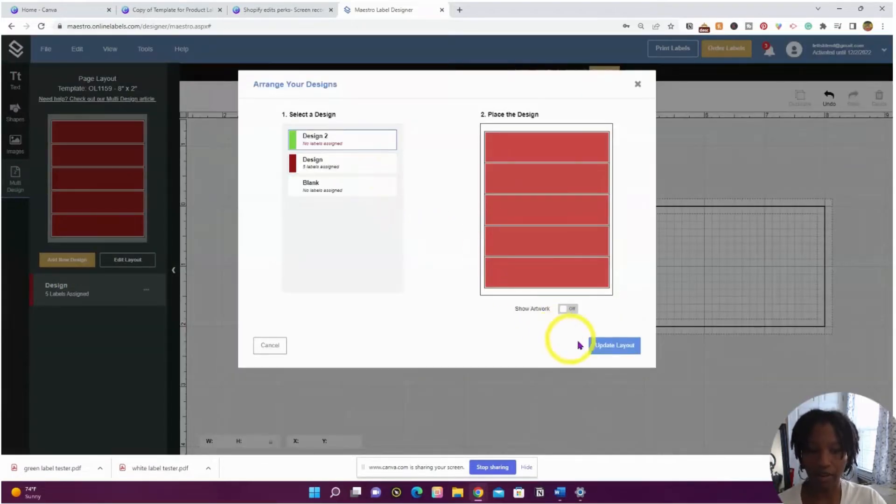
click(604, 346)
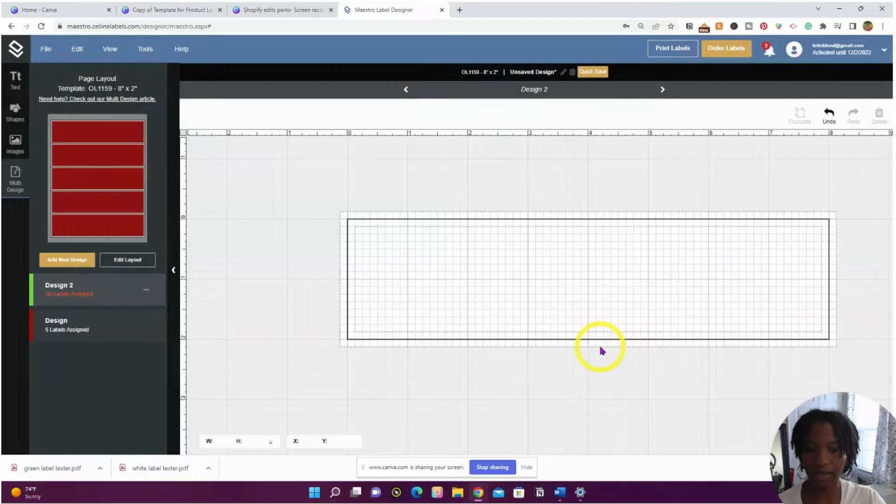
Select the empty Design 2 and bring up its image library.
click(86, 329)
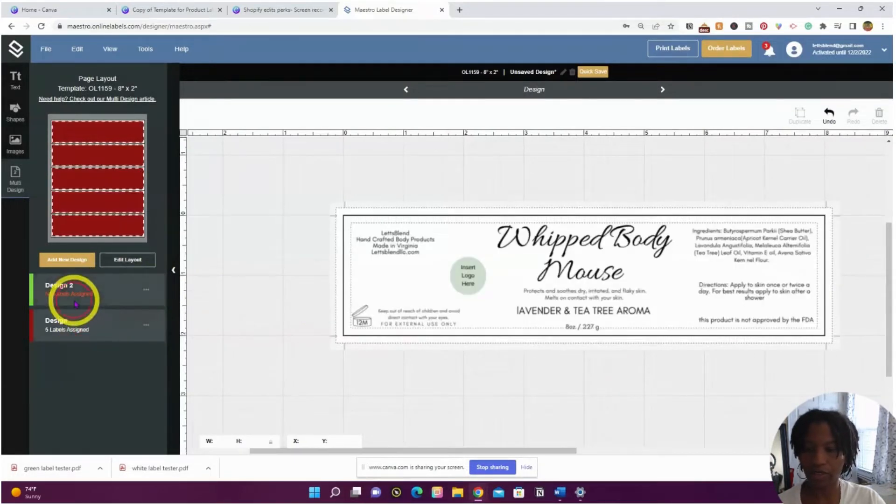
click(56, 287)
click(16, 143)
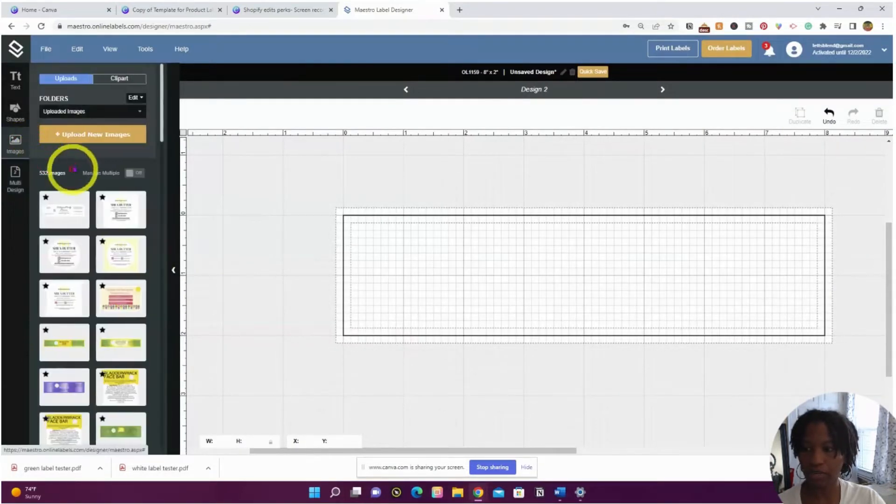
Upload the green label tester image and align it inside Design 2's label outline.
click(93, 138)
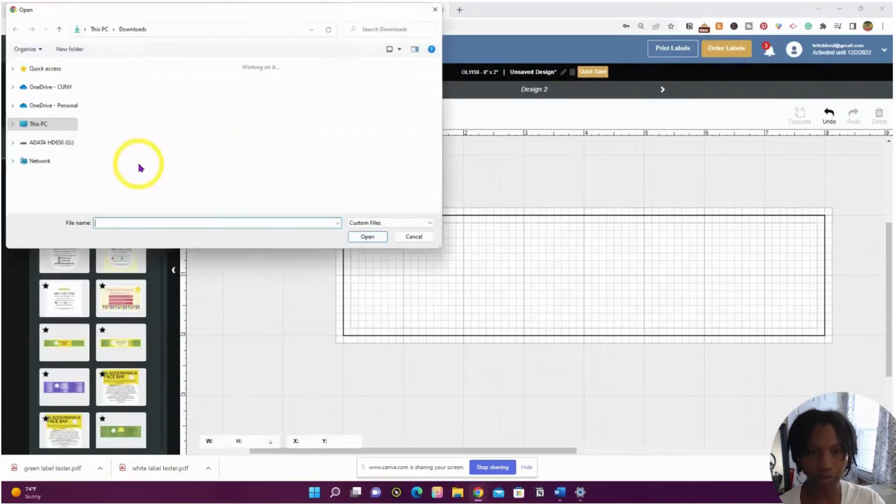
click(104, 108)
click(368, 239)
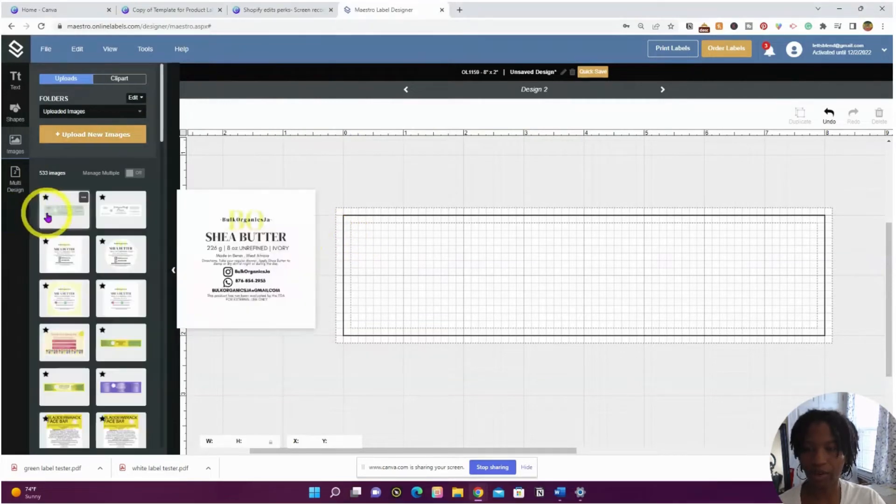
click(49, 209)
drag(510, 300, 481, 276)
drag(479, 310, 477, 309)
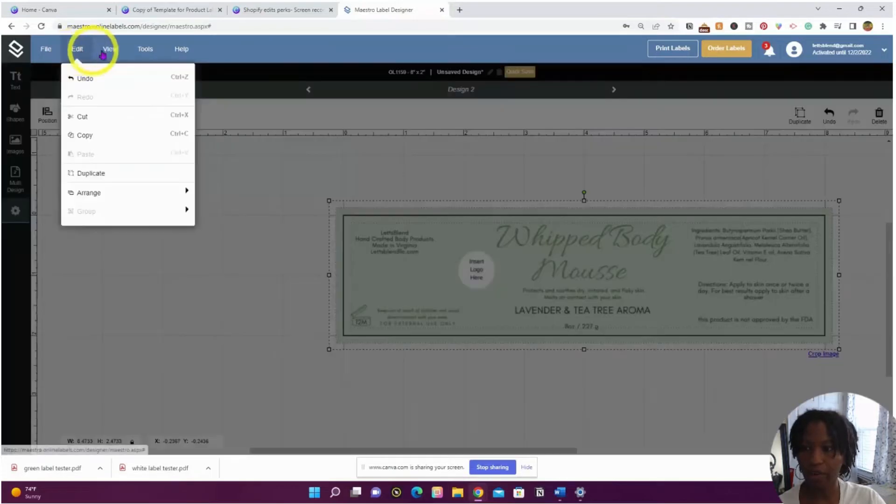
Bring up the Arrange Your Designs dialog from Multi Design's Edit Layout.
click(110, 49)
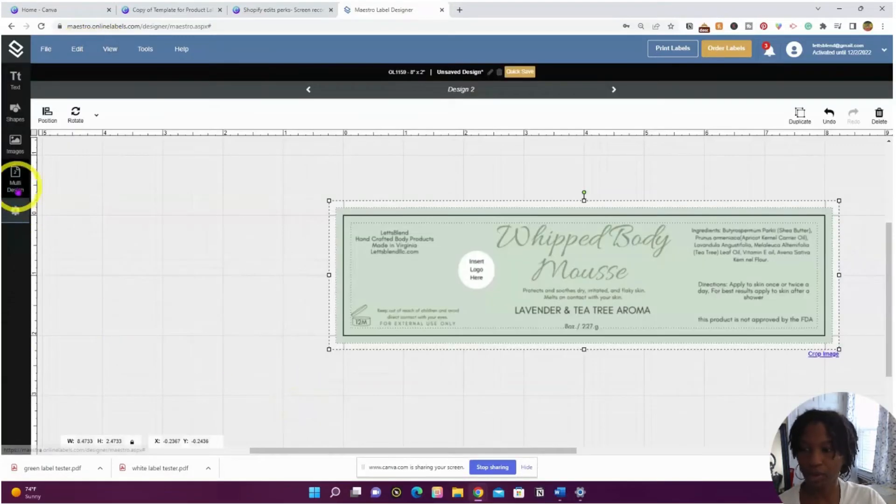
click(16, 184)
click(115, 260)
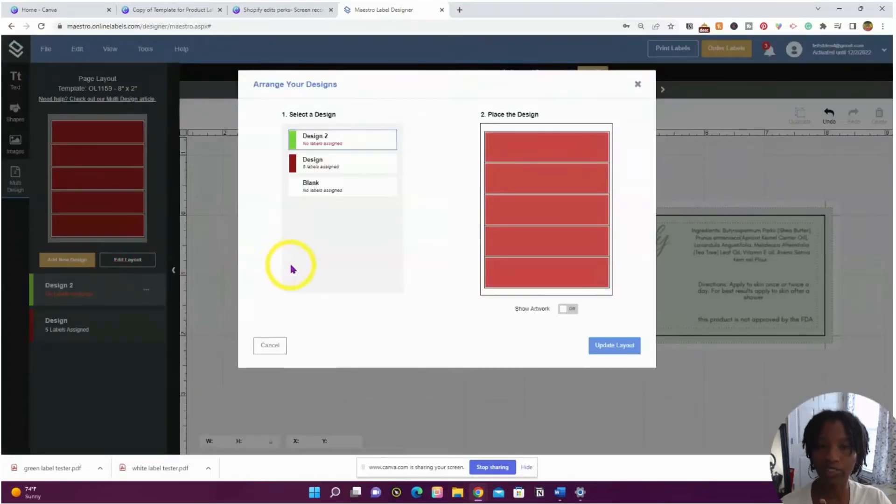
Blank the bottom three labels, put Design 2 on the top label, and update the layout.
click(334, 187)
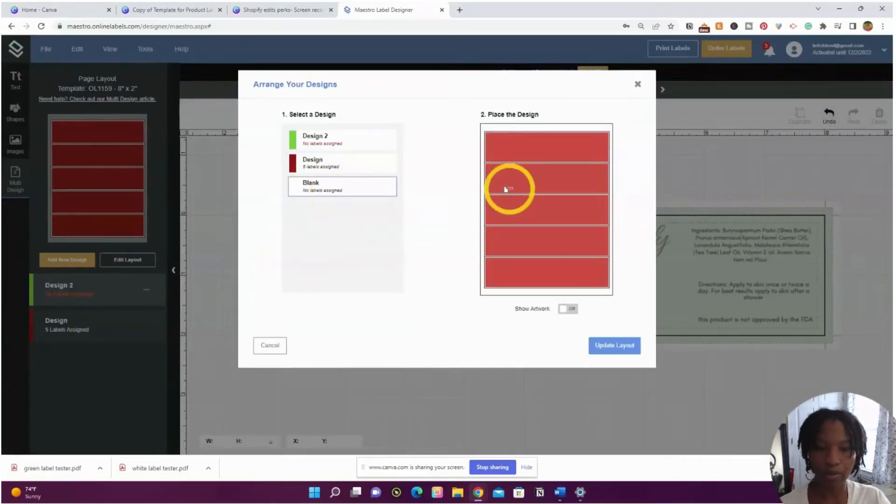
drag(496, 208, 549, 278)
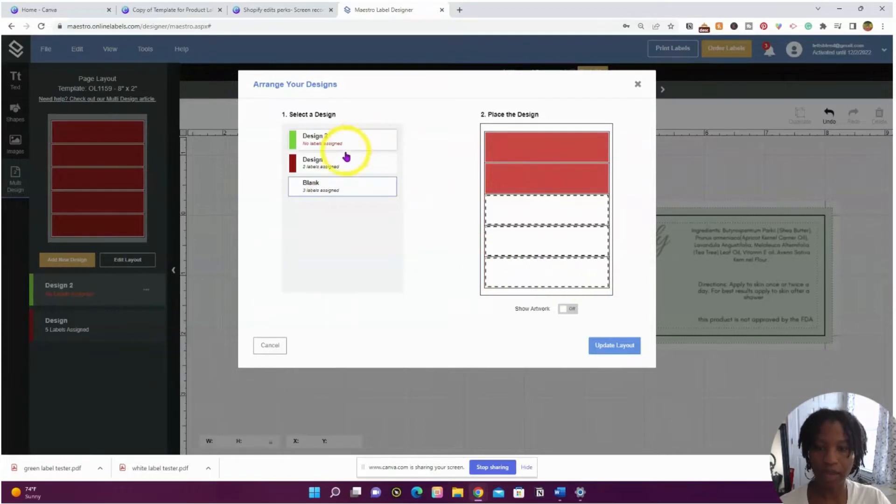
click(360, 142)
click(536, 152)
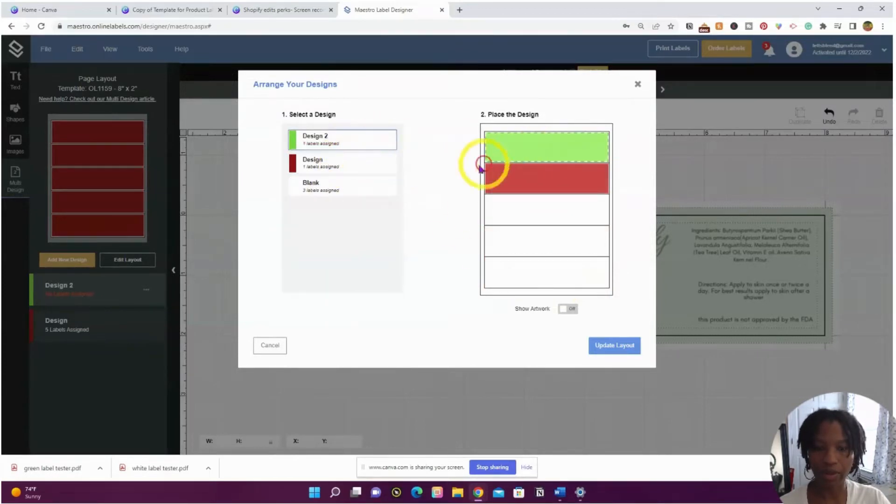
click(624, 350)
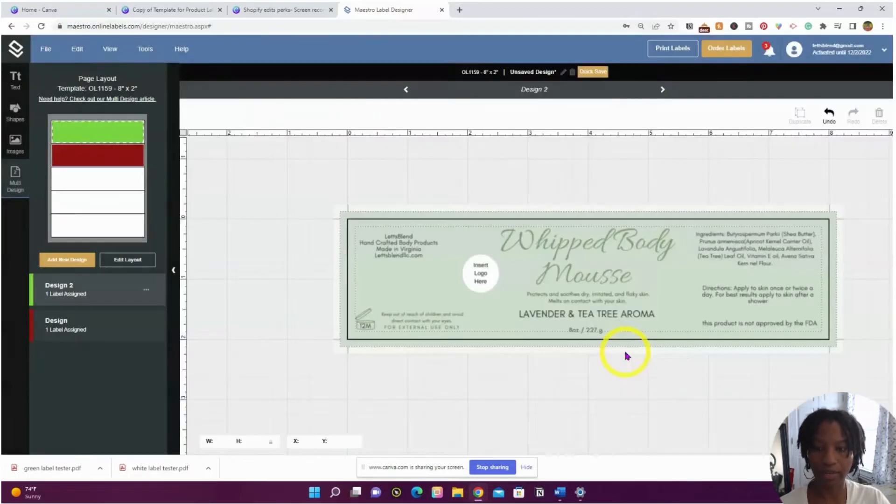
click(46, 49)
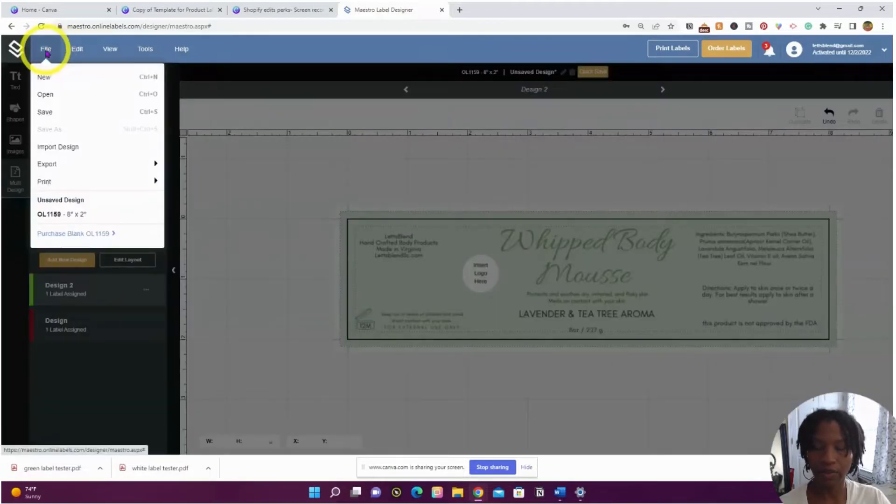
Export the full sheet as 'tester product label.pdf' and show it in the Downloads folder.
mouse_move(81, 167)
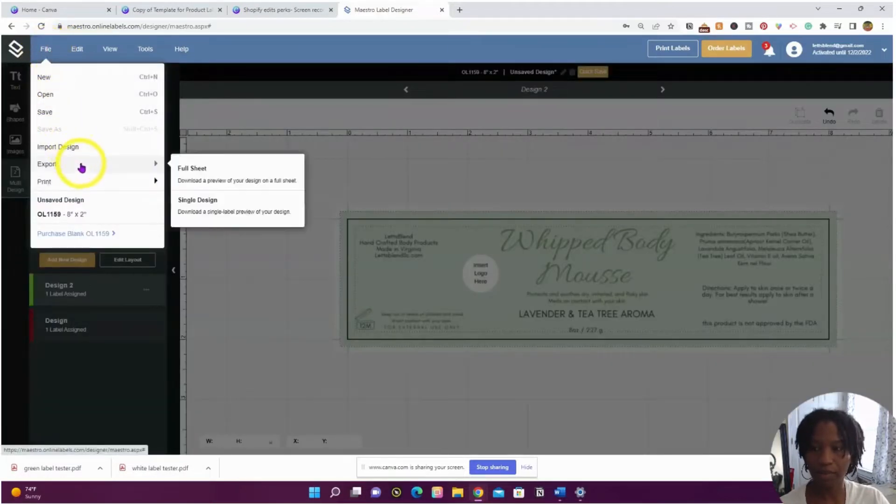
click(192, 170)
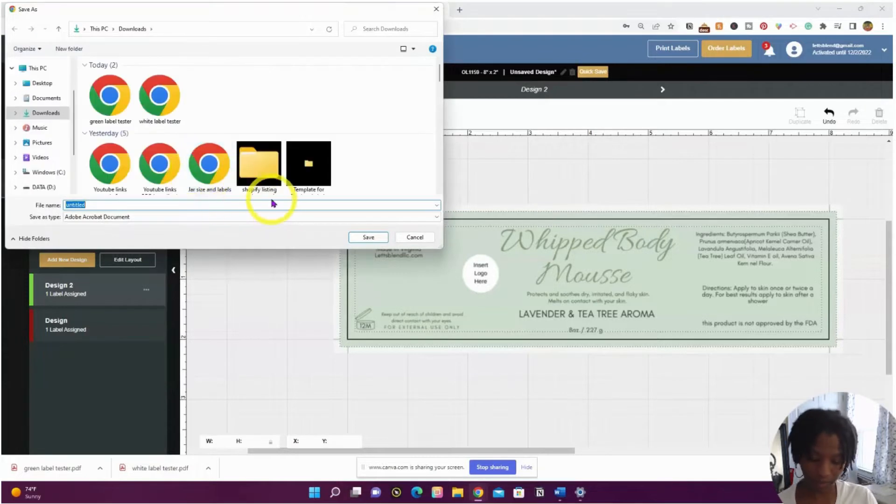
text(tester product label)
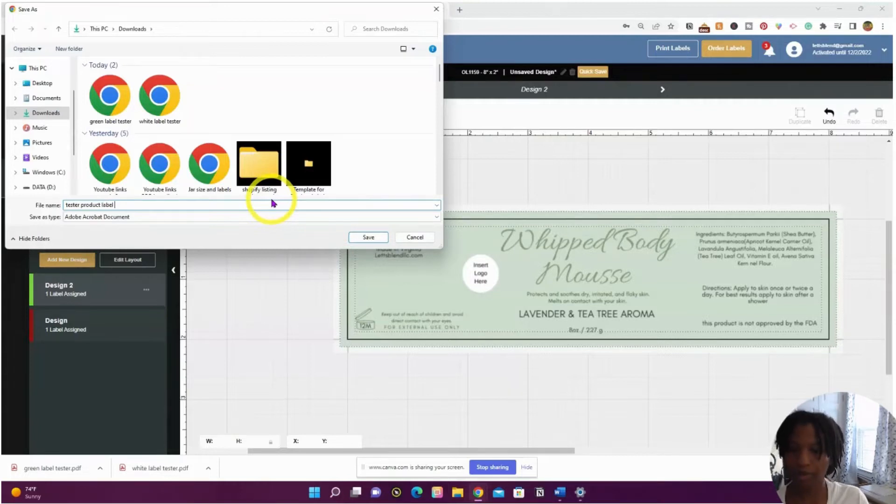
key(Return)
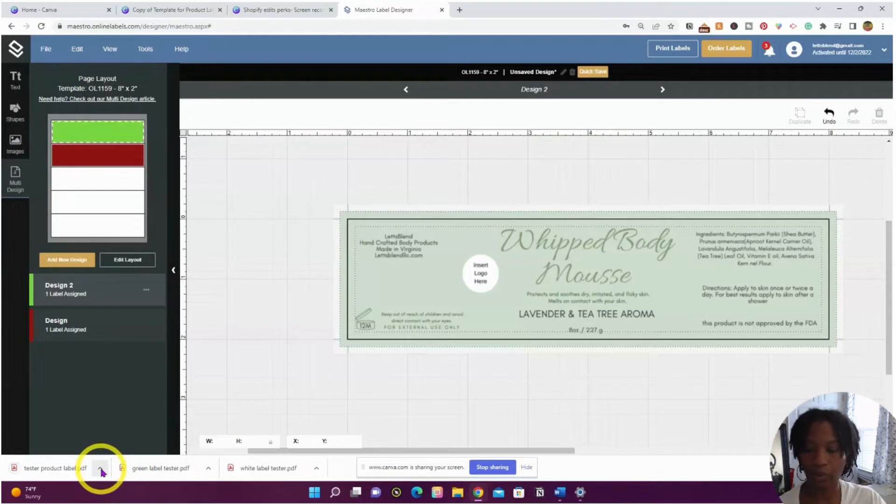
click(101, 470)
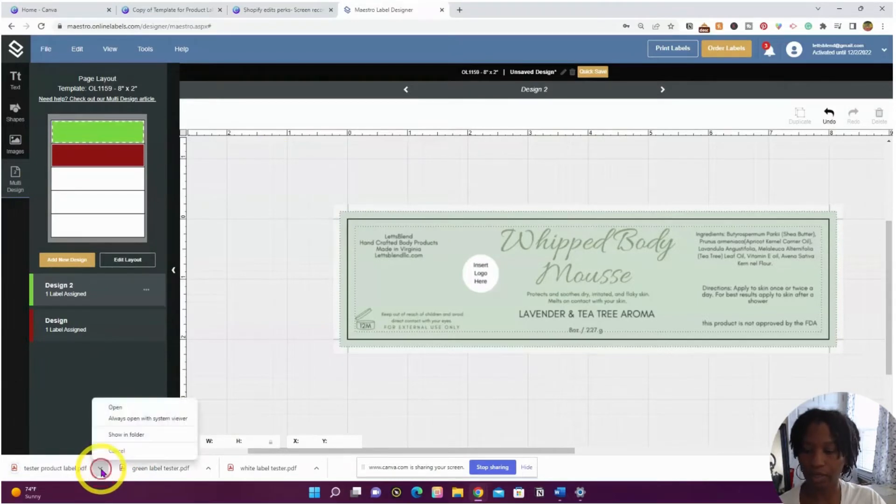
click(116, 437)
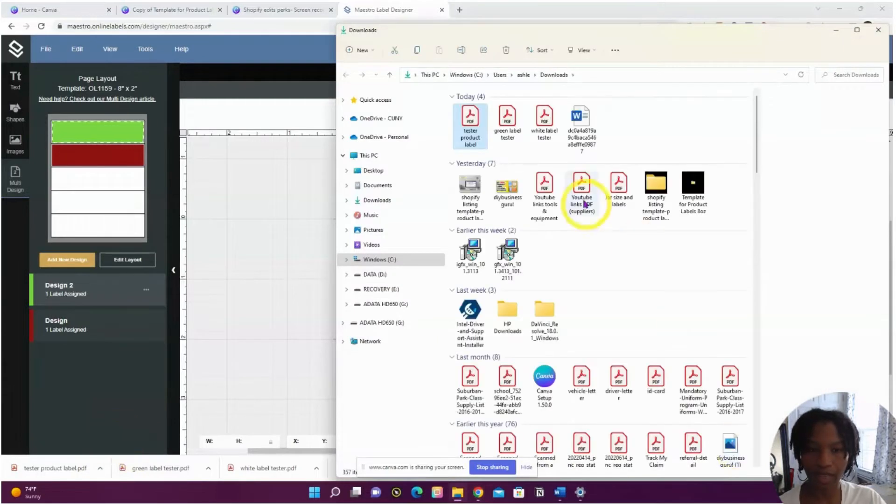
Review 'tester product label.pdf' in Acrobat Reader, then return to the label designer in Chrome.
right_click(487, 137)
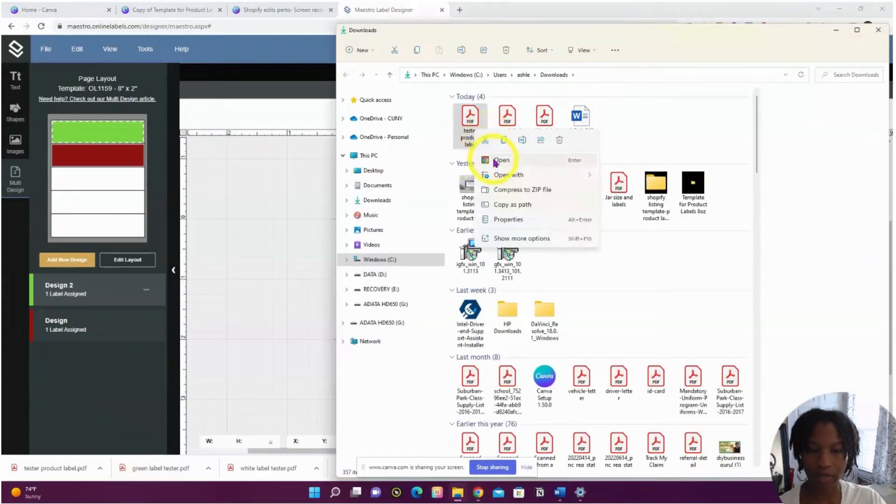
mouse_move(499, 174)
click(636, 176)
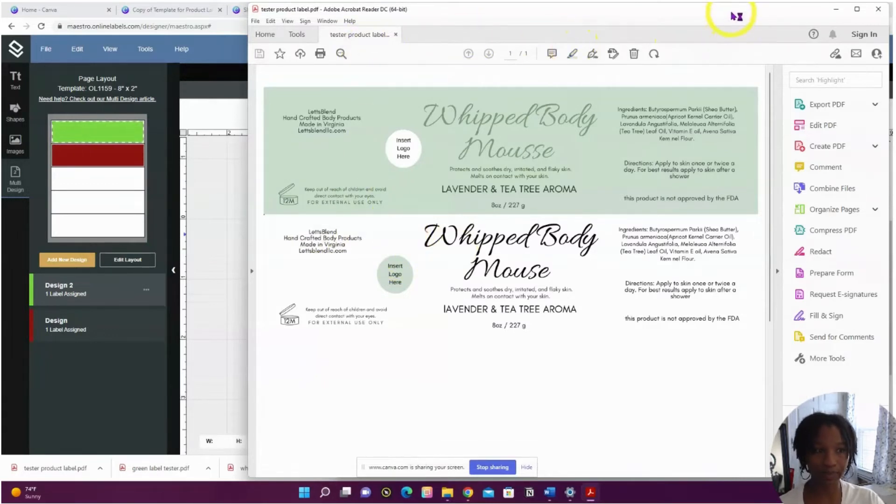
drag(736, 16, 738, 12)
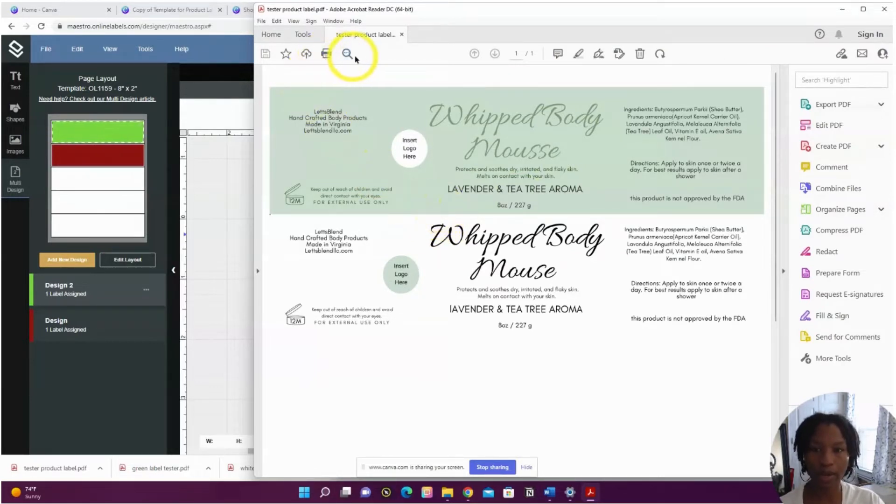
mouse_move(468, 491)
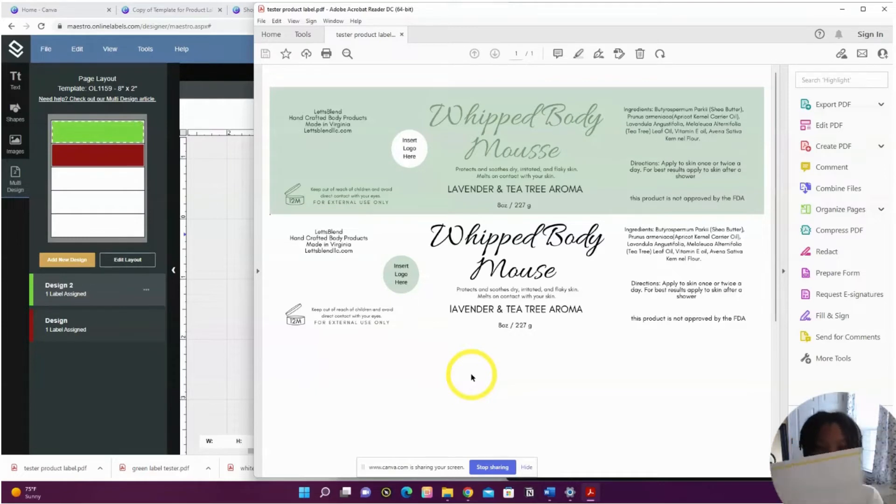
key(alt+Tab)
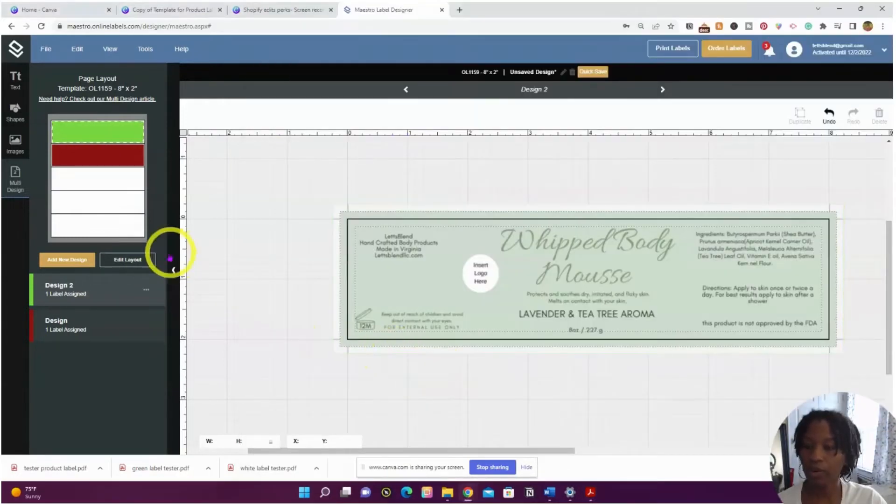
Move Design 2 to the third label, blank the top label, and update the layout.
click(127, 260)
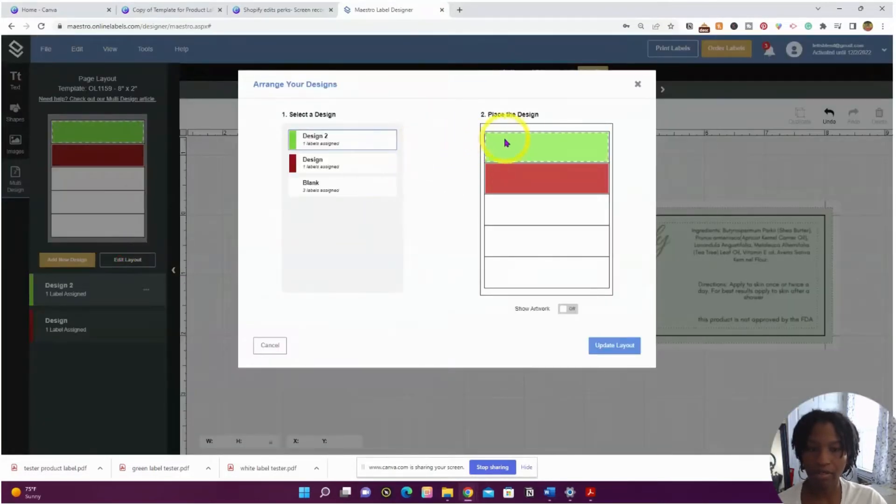
click(526, 216)
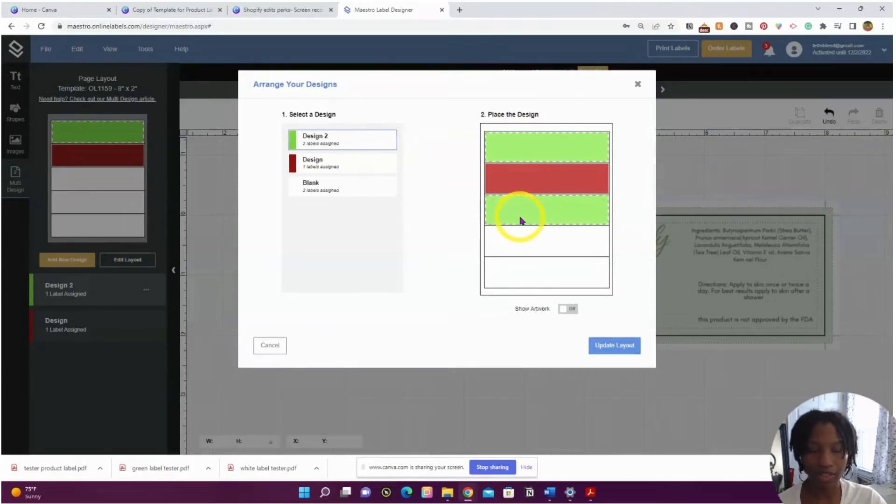
click(369, 189)
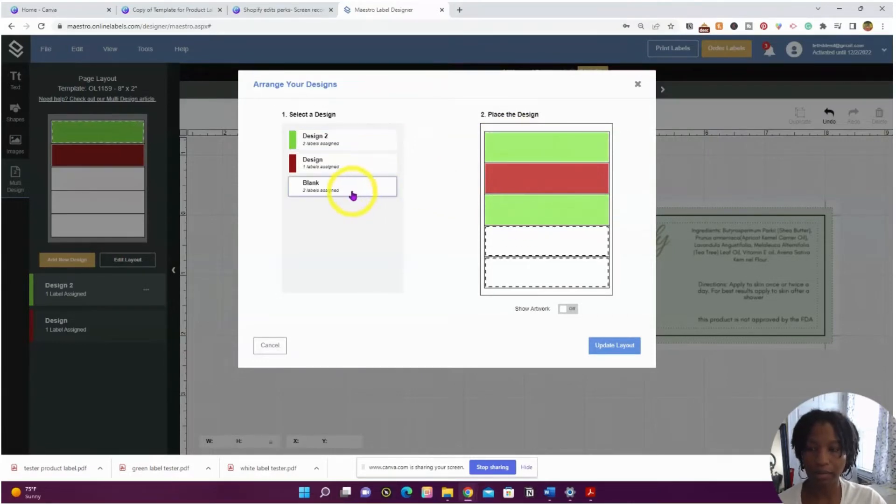
click(542, 148)
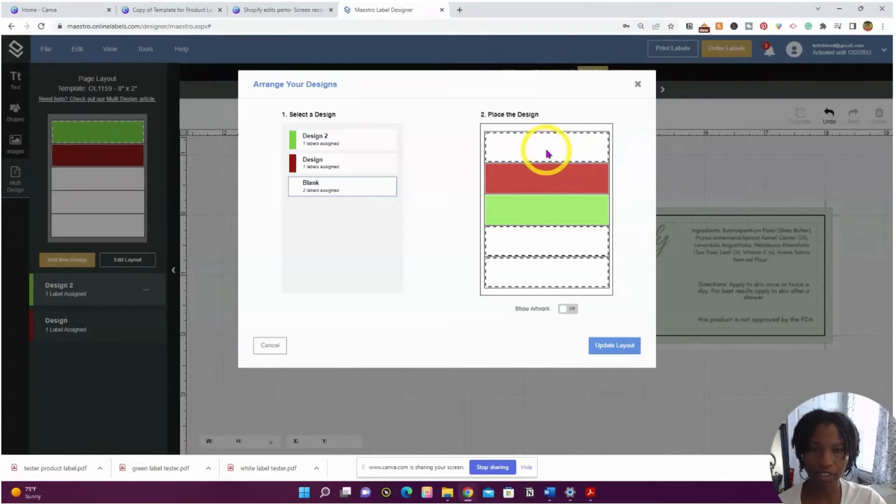
click(614, 348)
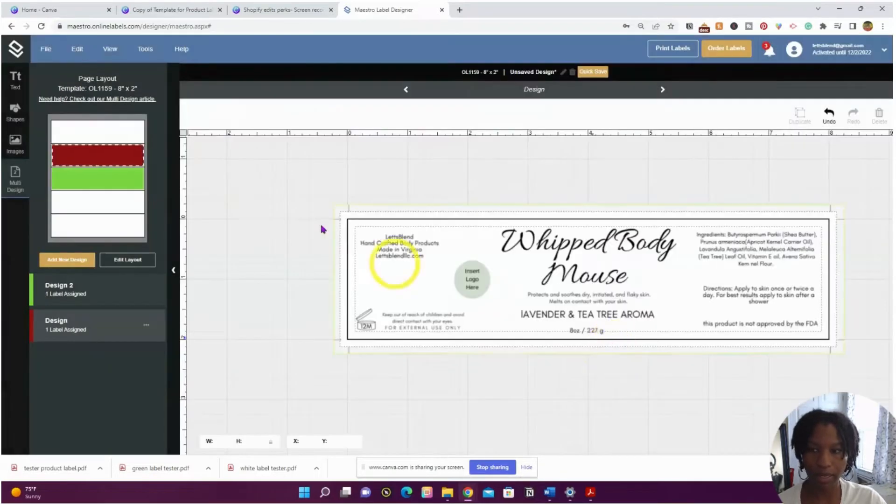
click(46, 48)
click(111, 168)
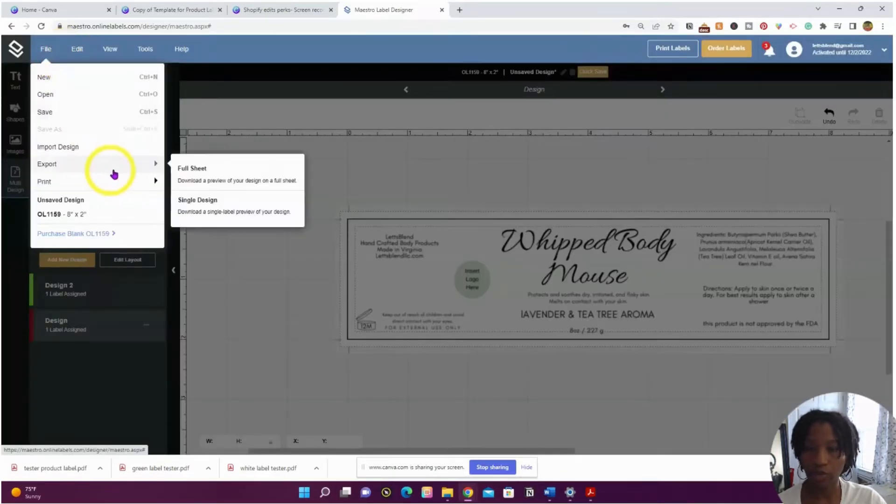
Export the rearranged full sheet as a PDF.
click(201, 175)
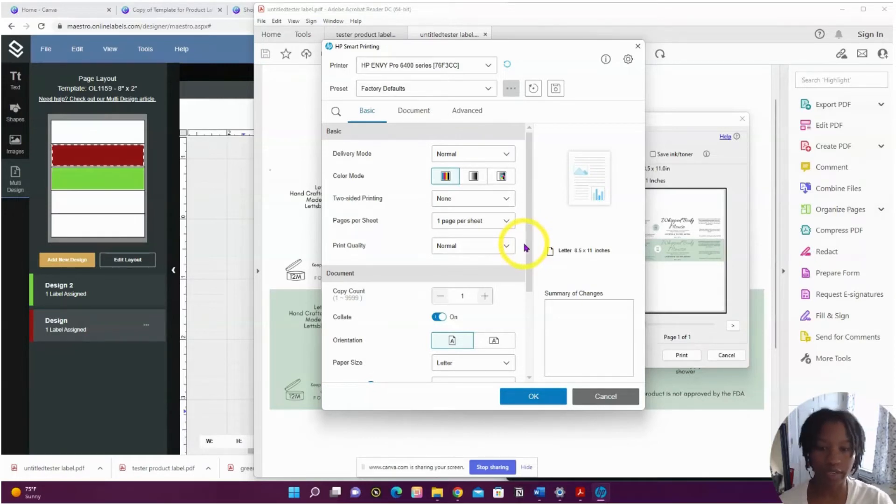
Show the available print quality levels in the HP printer settings.
click(451, 247)
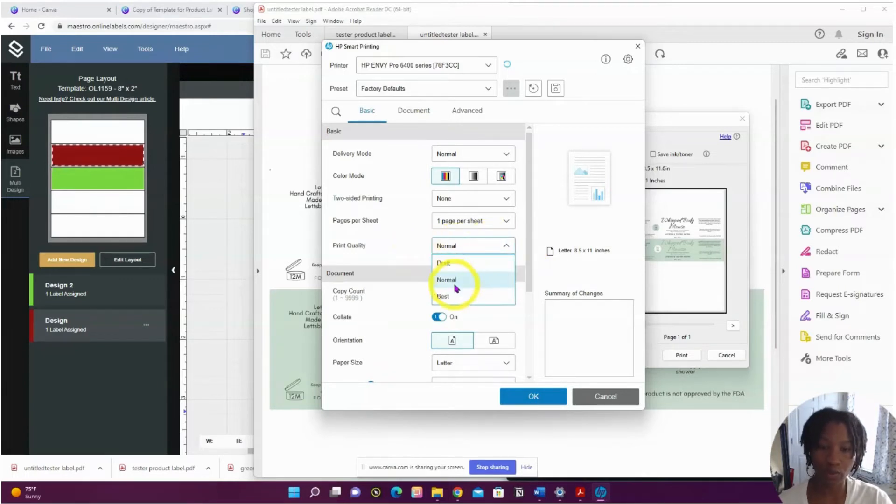